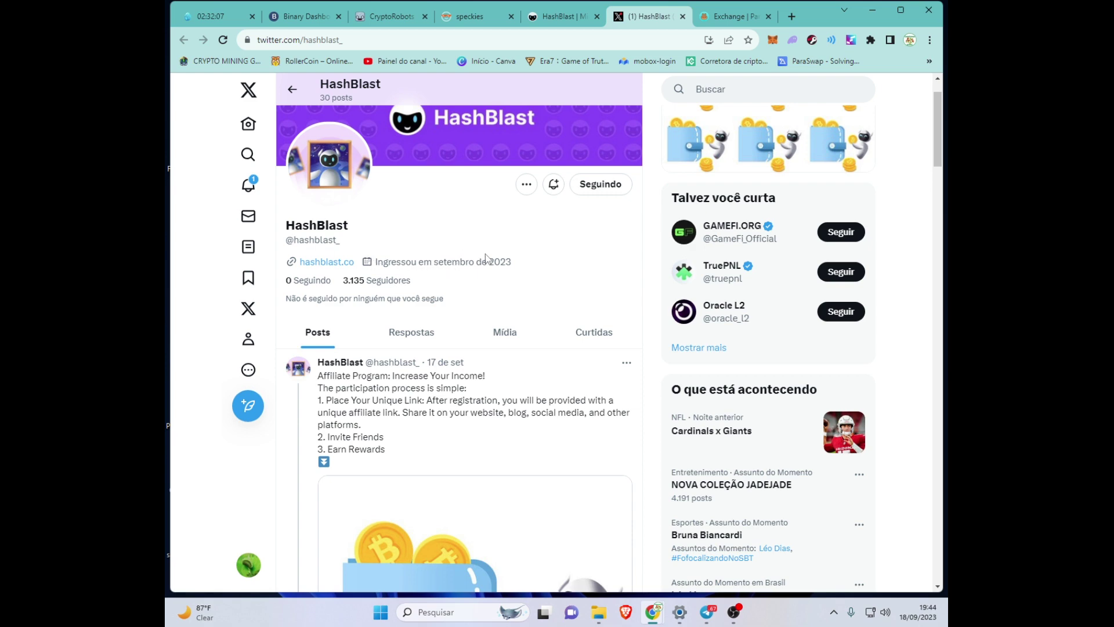
Read through the posts and follower information on HashBlast's X profile, and close the profile page
scroll(557, 300, "down", 10)
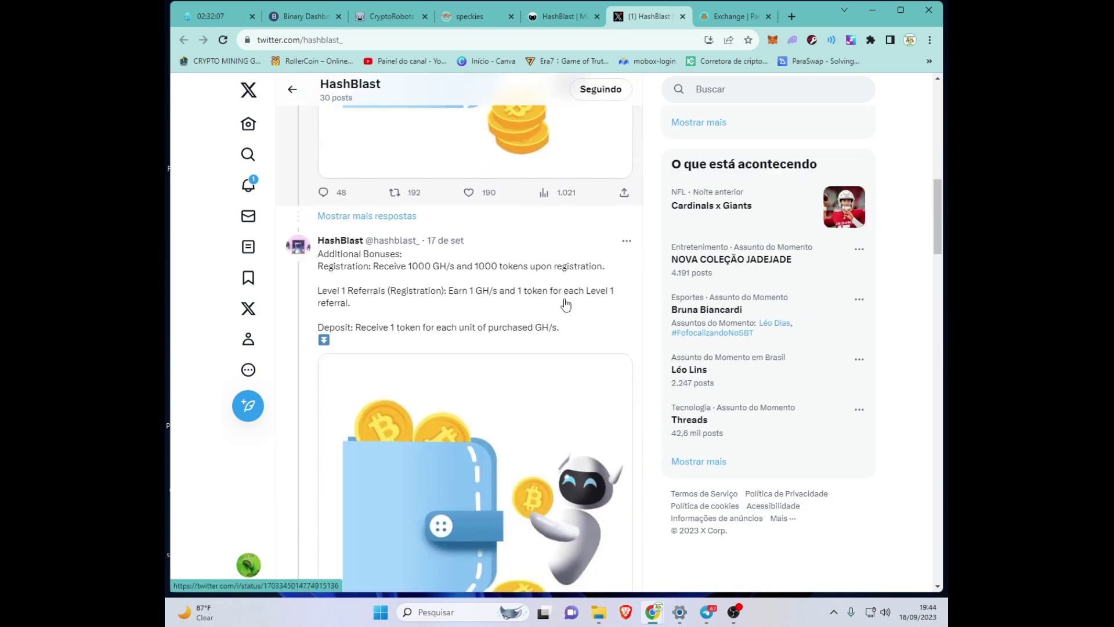
scroll(559, 302, "down", 12)
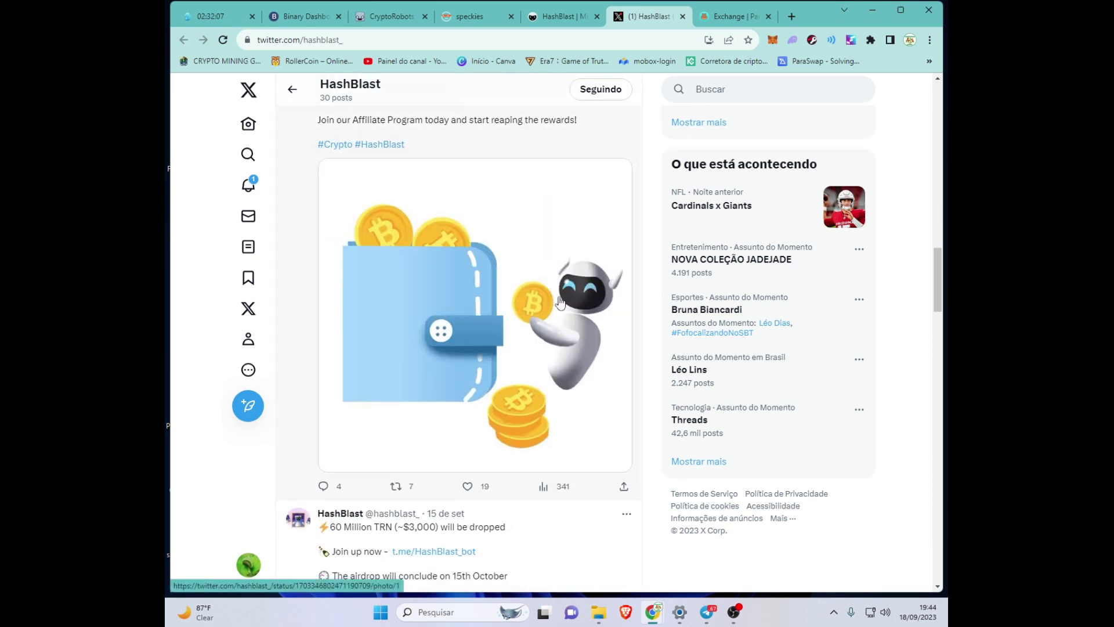
scroll(560, 302, "down", 10)
scroll(560, 302, "down", 4)
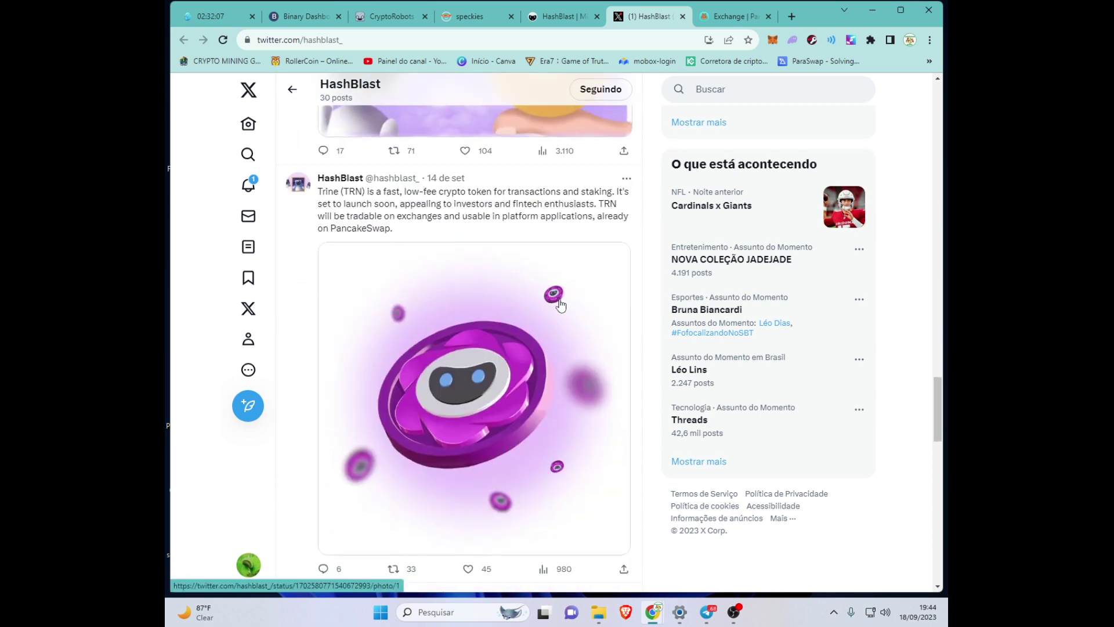
scroll(559, 301, "up", 12)
scroll(560, 301, "up", 15)
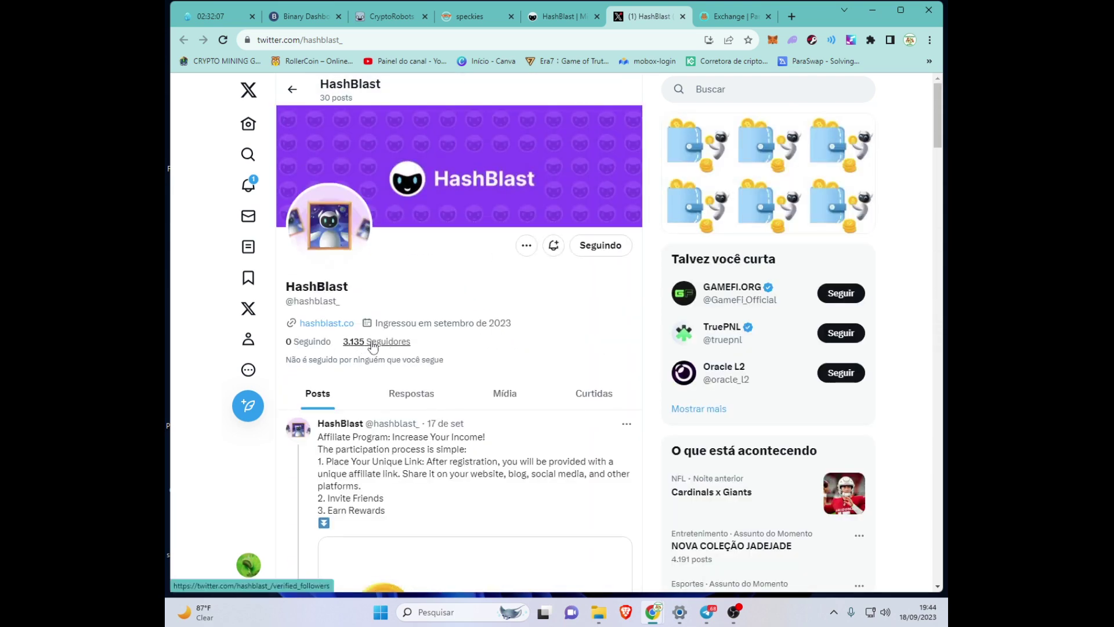
scroll(498, 369, "down", 6)
scroll(498, 369, "down", 10)
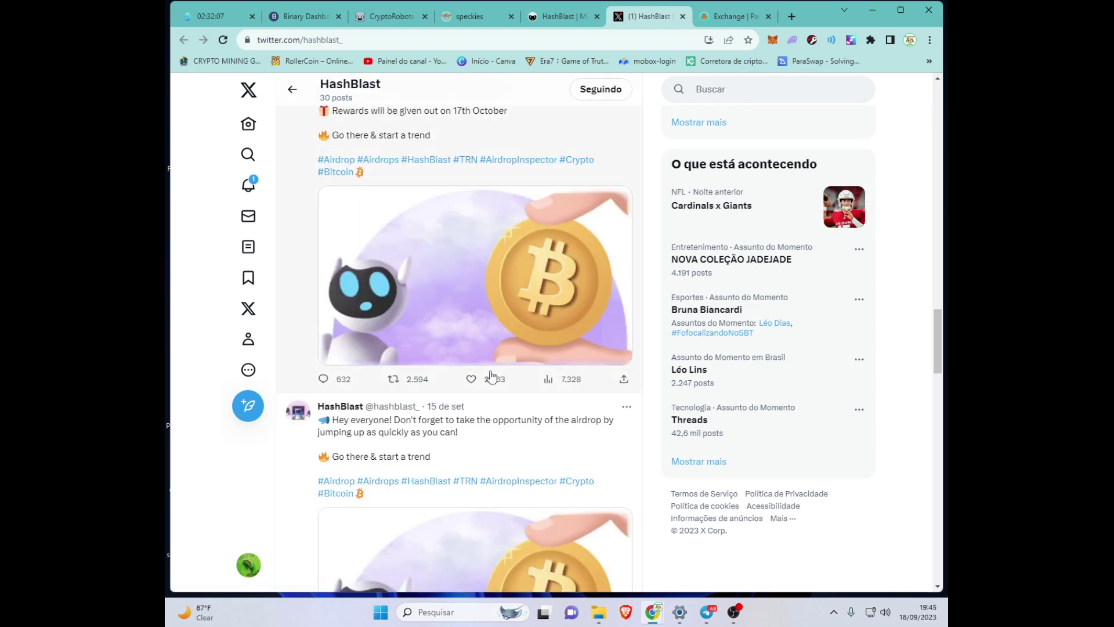
scroll(492, 374, "down", 12)
scroll(491, 376, "up", 5)
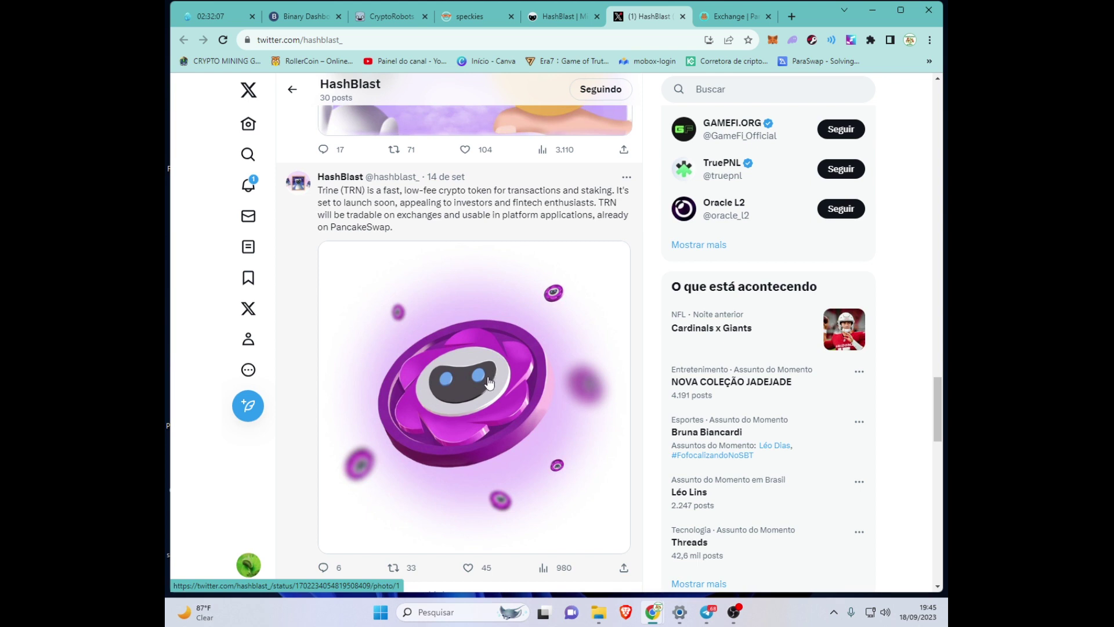
scroll(508, 368, "down", 1)
scroll(512, 369, "down", 1)
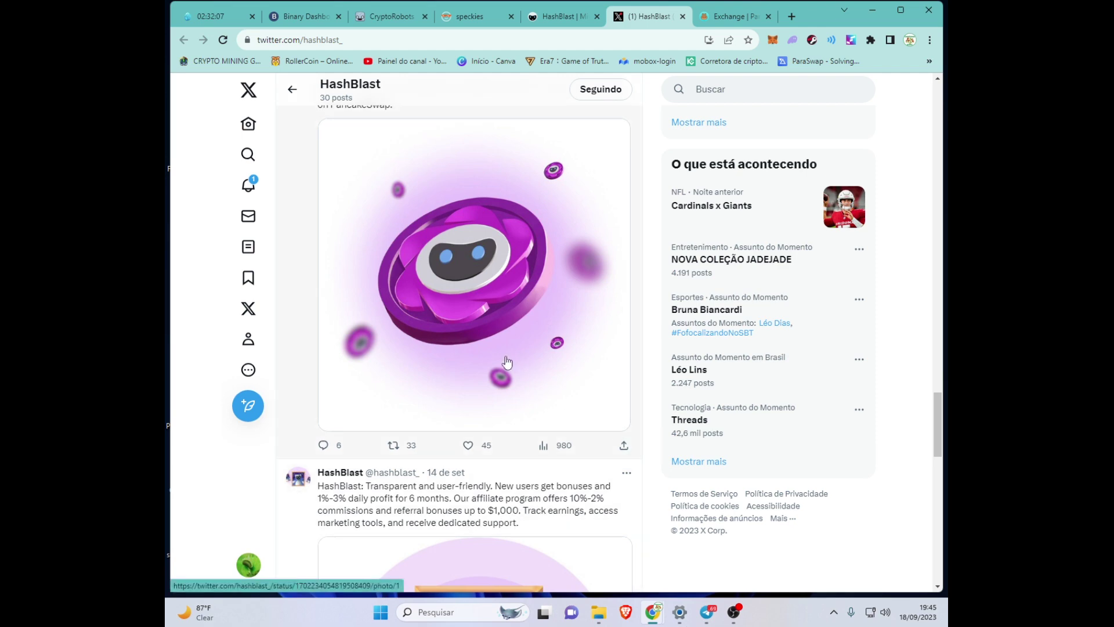
scroll(507, 363, "down", 12)
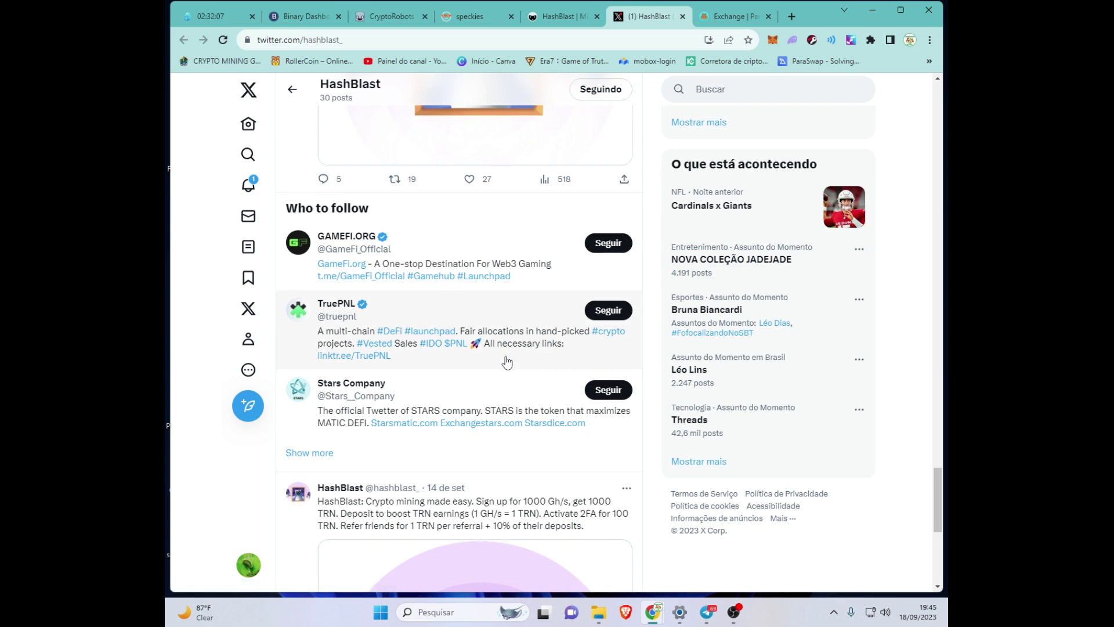
scroll(507, 363, "down", 6)
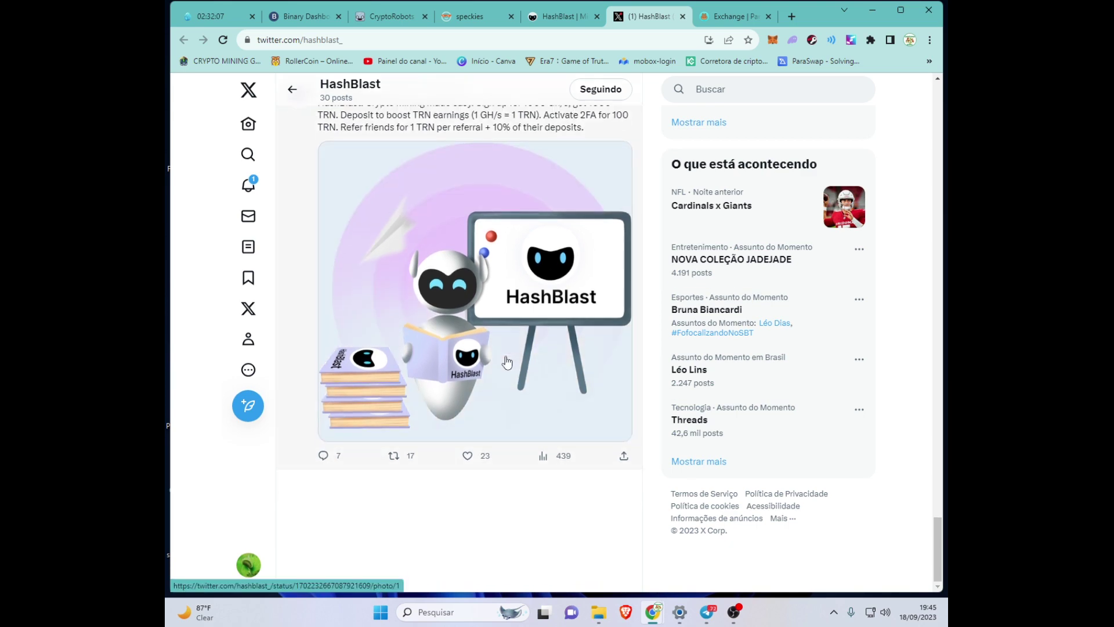
scroll(507, 363, "up", 10)
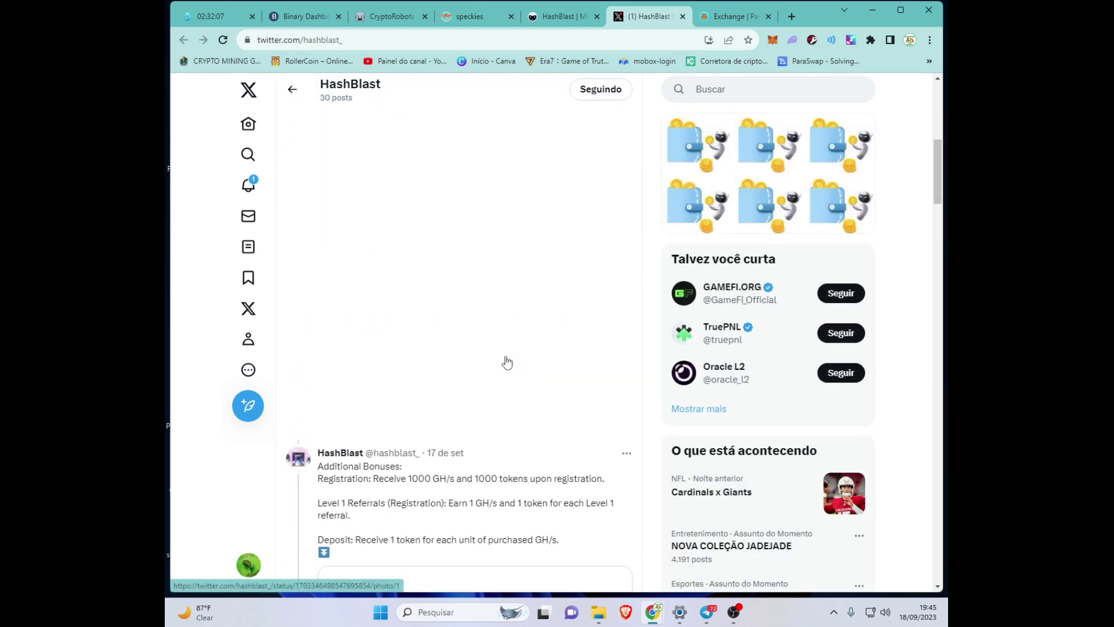
scroll(506, 356, "up", 5)
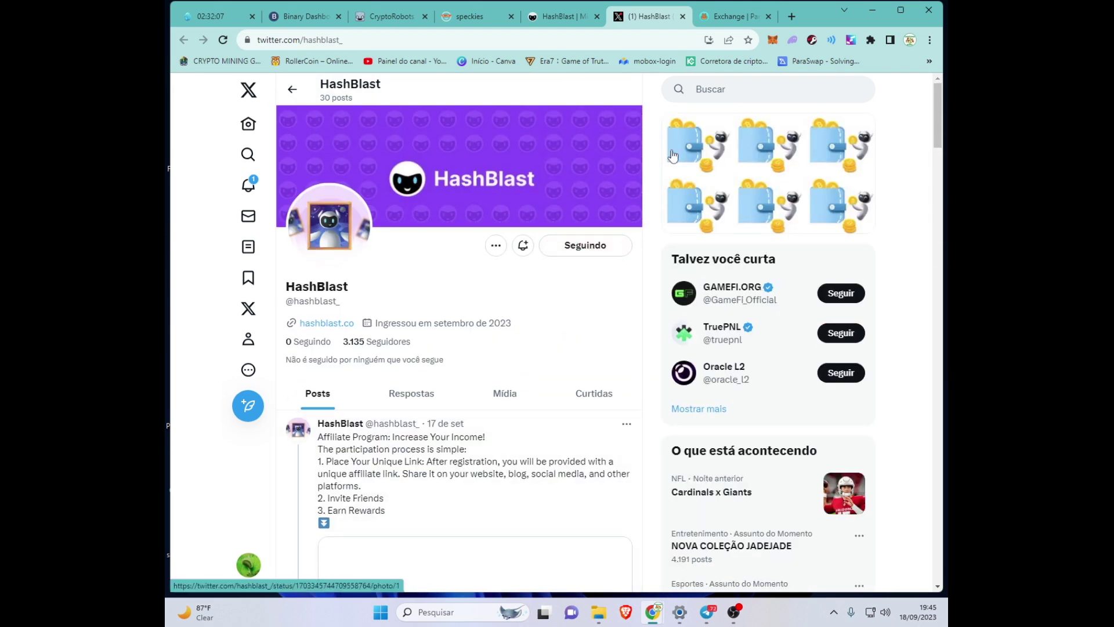
left_click(683, 16)
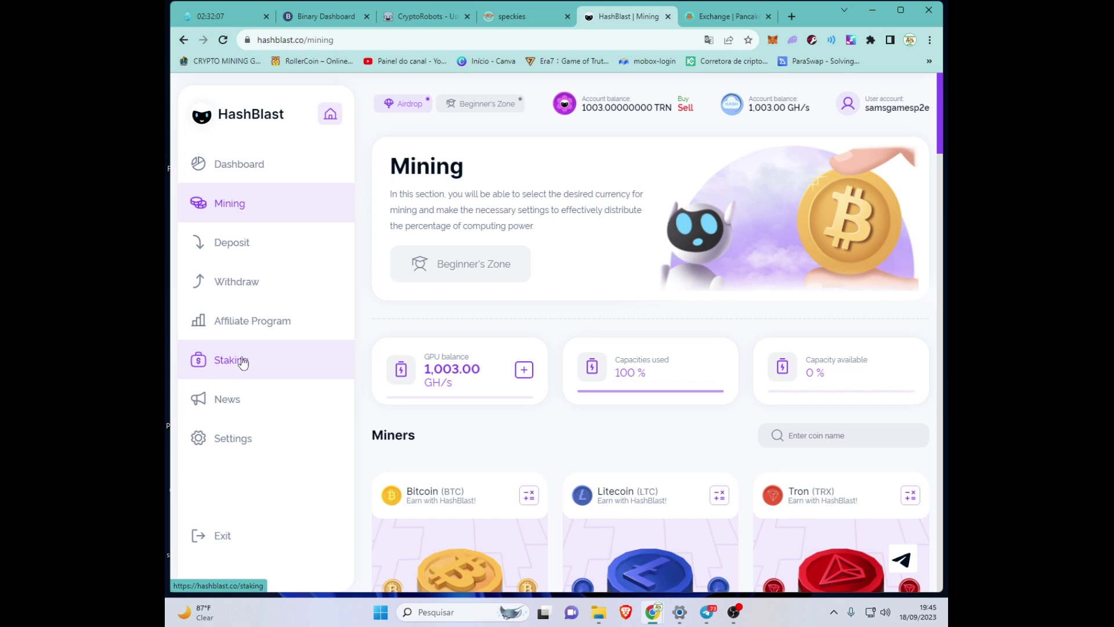
Examine the referral levels, commission percentages and overall statistics in HashBlast's Affiliate Program section
left_click(245, 326)
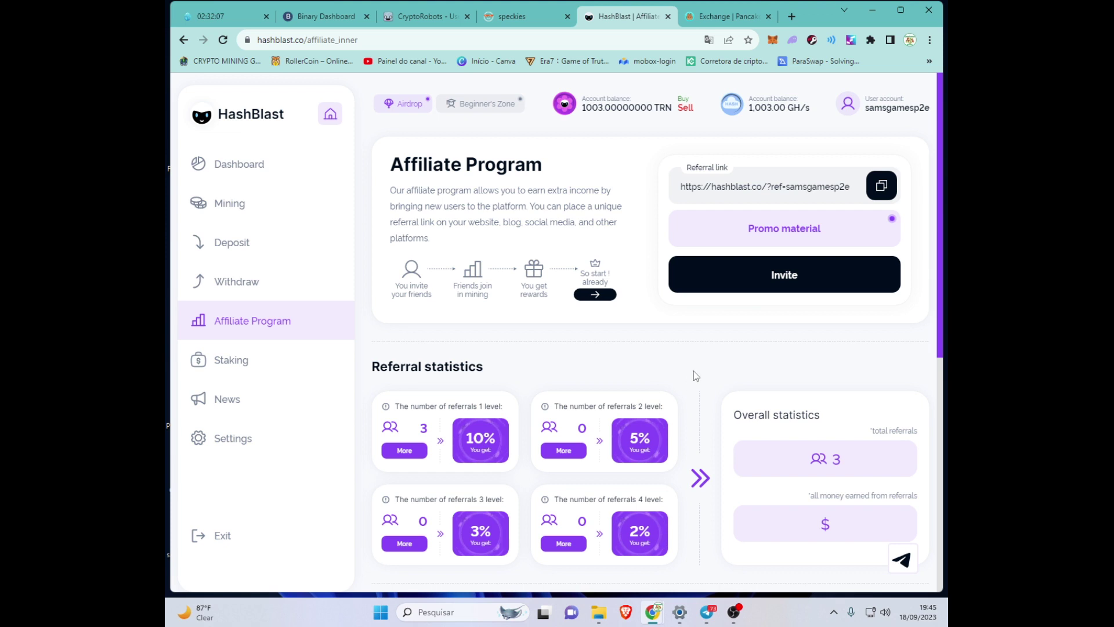
scroll(694, 371, "down", 1)
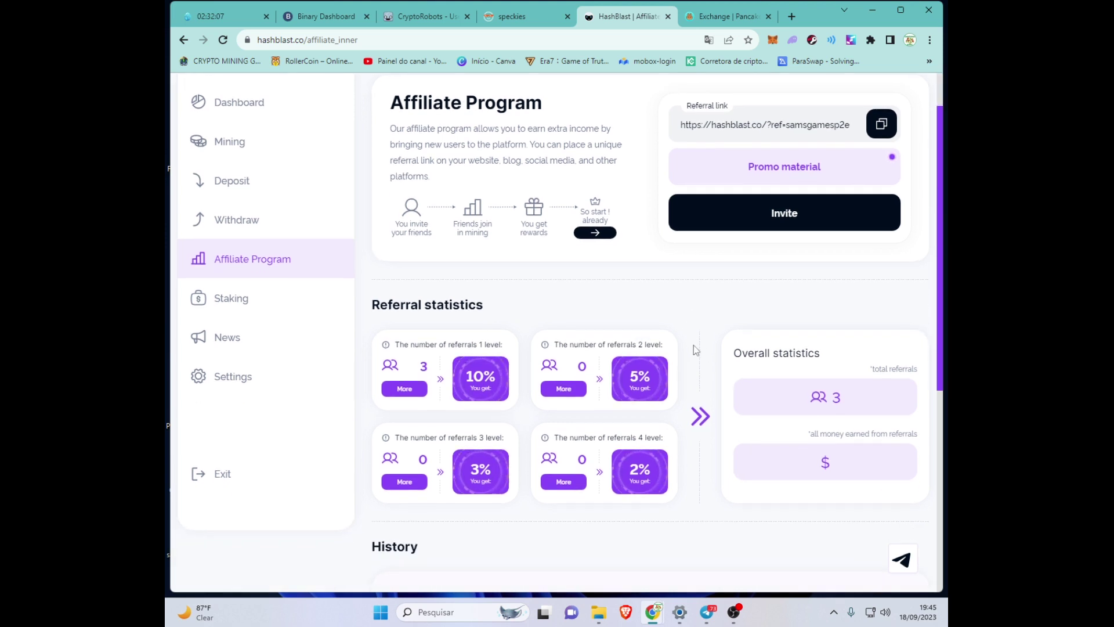
scroll(694, 346, "down", 2)
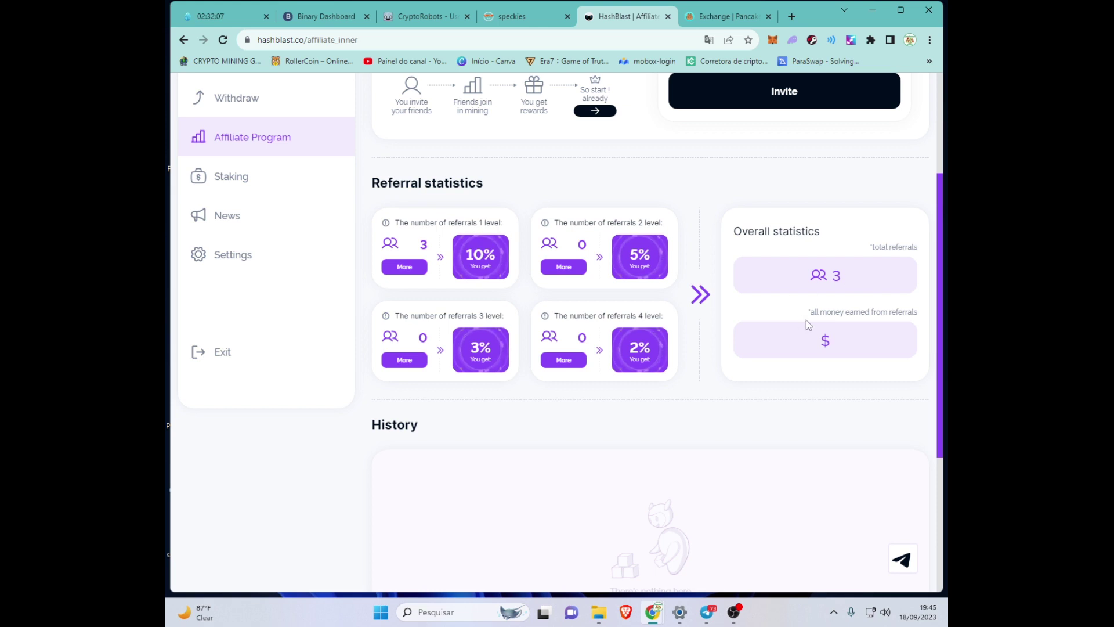
scroll(647, 262, "up", 3)
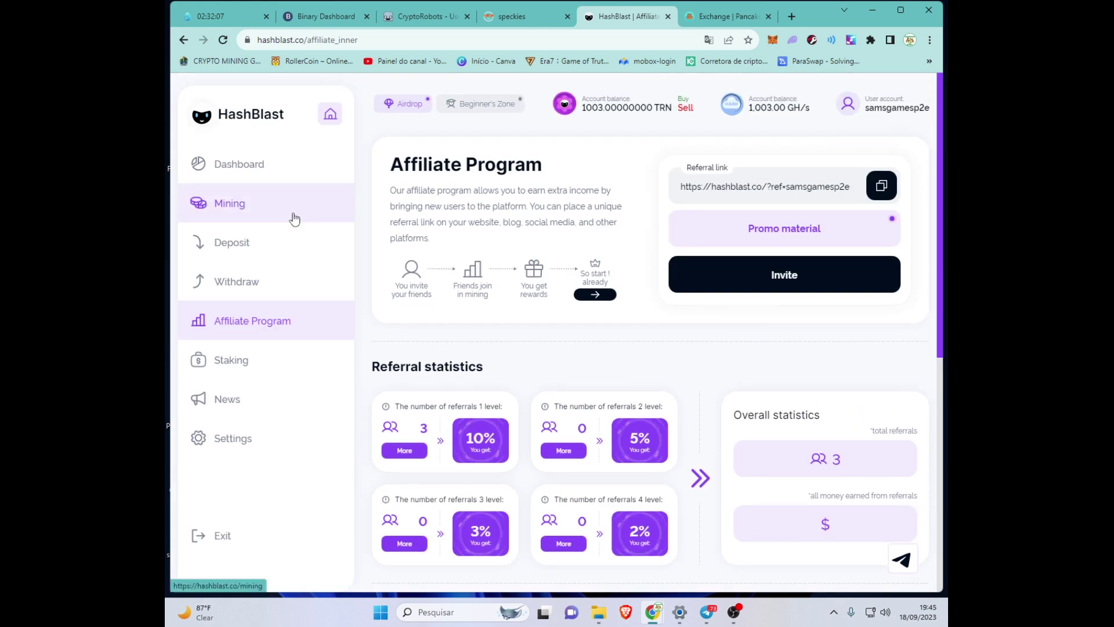
Open HashBlast's Staking section and translate the page into Portuguese
left_click(231, 364)
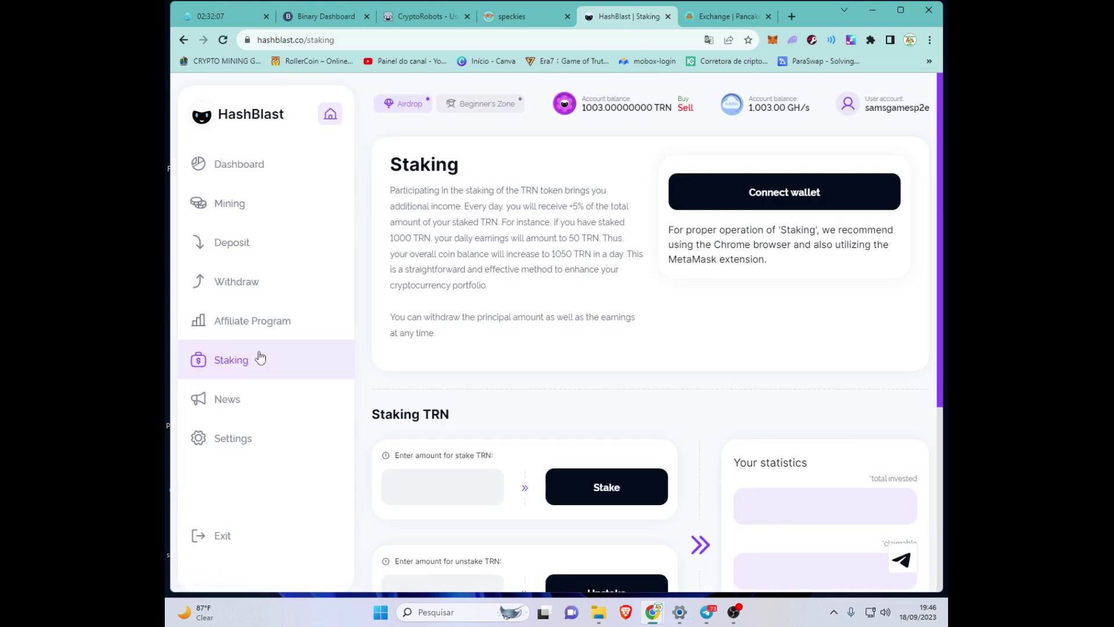
right_click(639, 282)
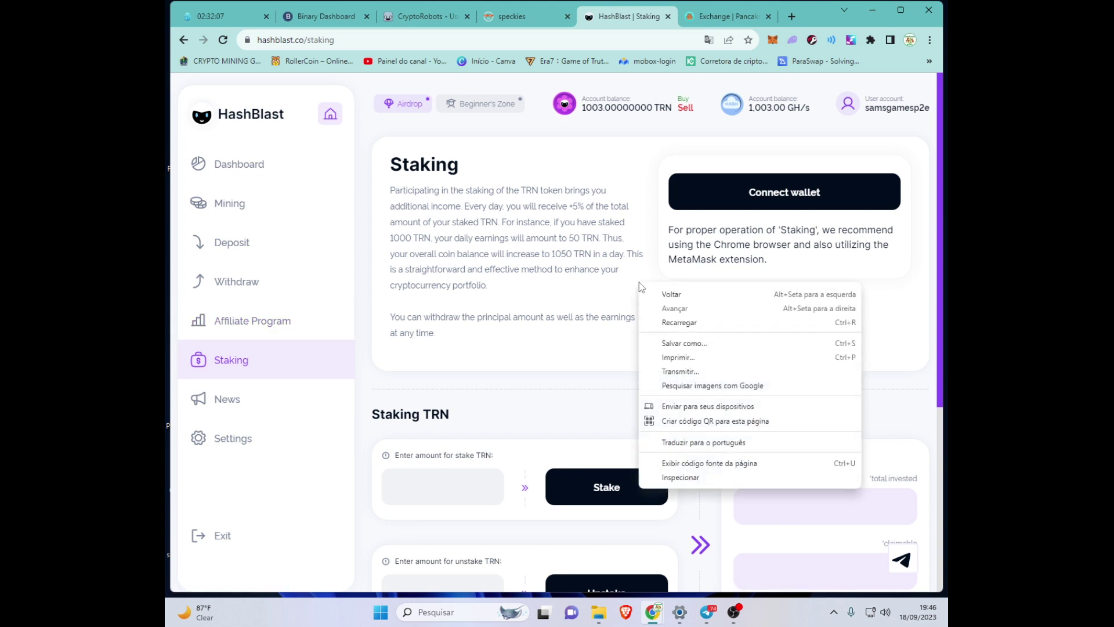
left_click(705, 372)
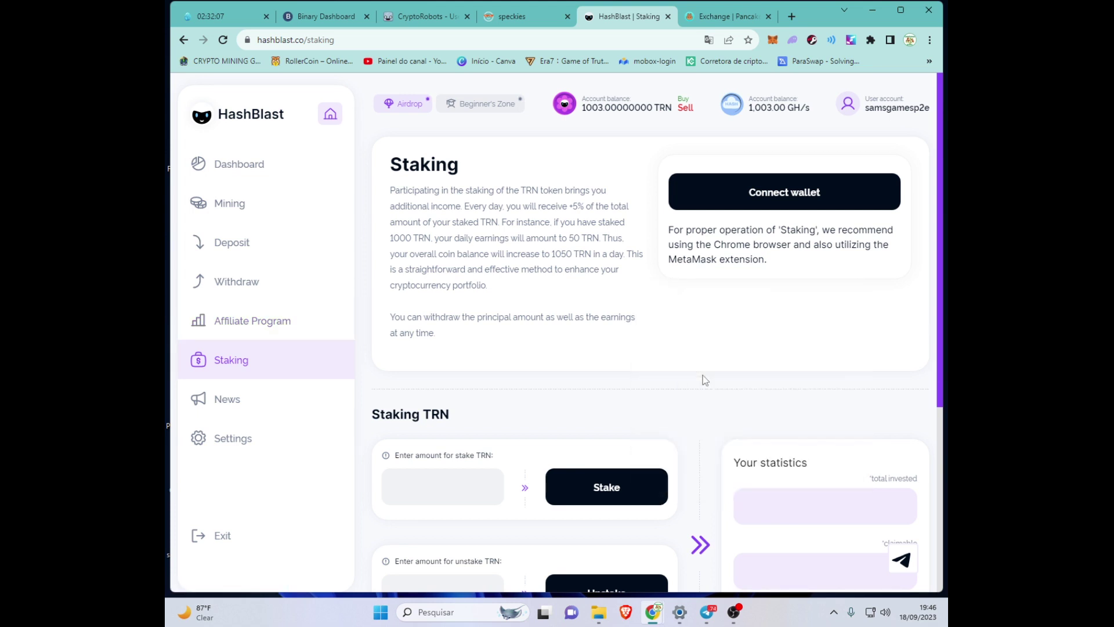
left_click(654, 193)
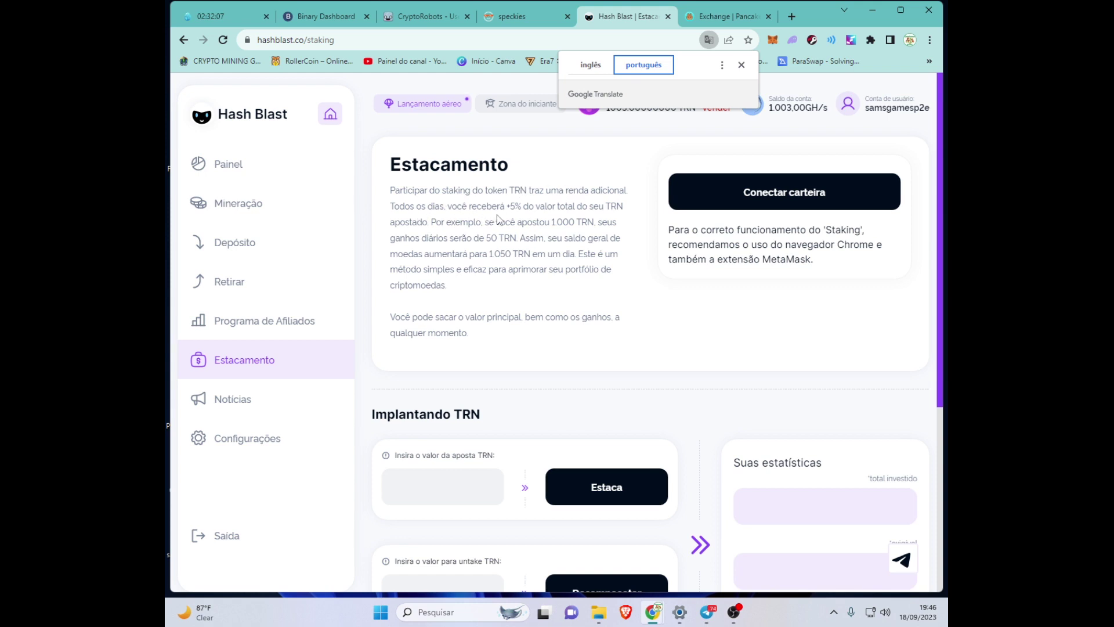
Read the TRN staking terms, highlighting the 5% daily return passage, and examine the stake, unstake and claim controls
left_click_drag(511, 205, 613, 218)
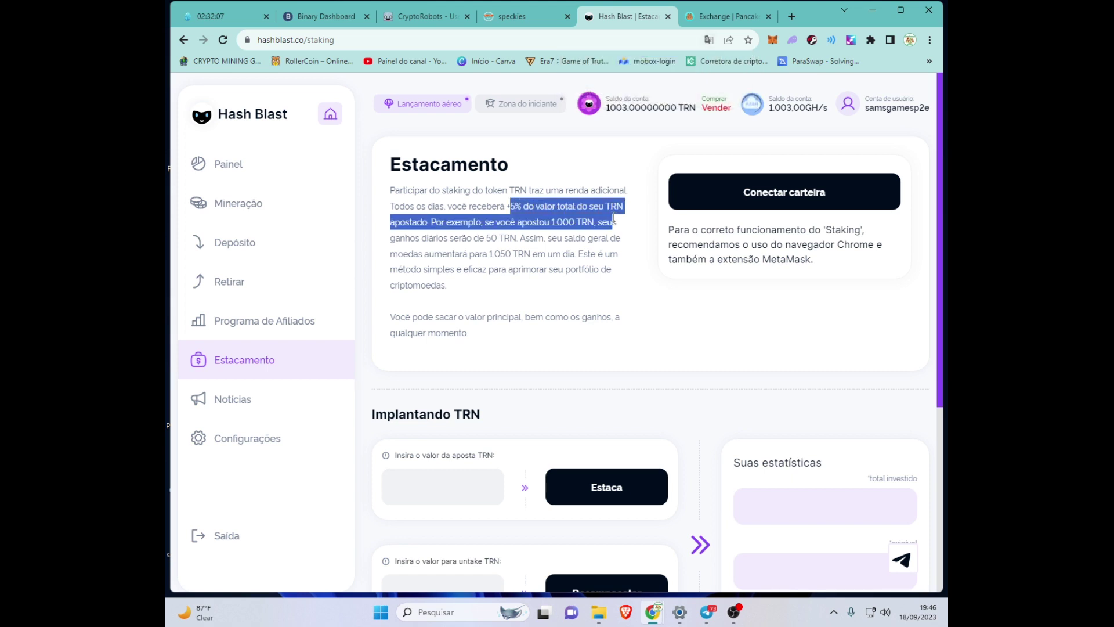
left_click(601, 219)
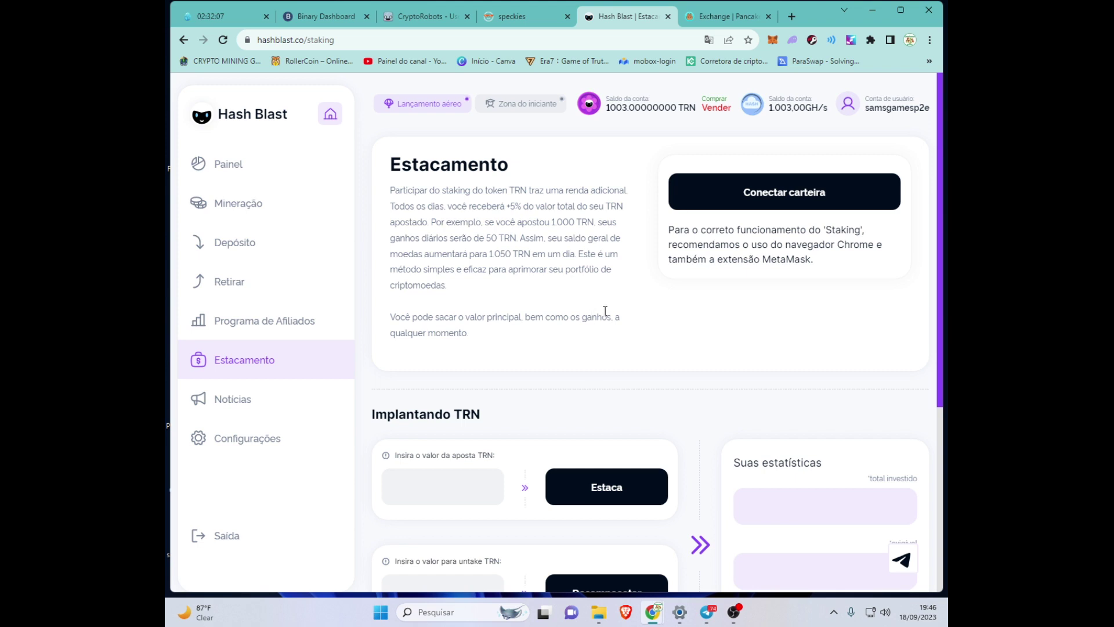
scroll(597, 311, "down", 5)
scroll(605, 312, "up", 2)
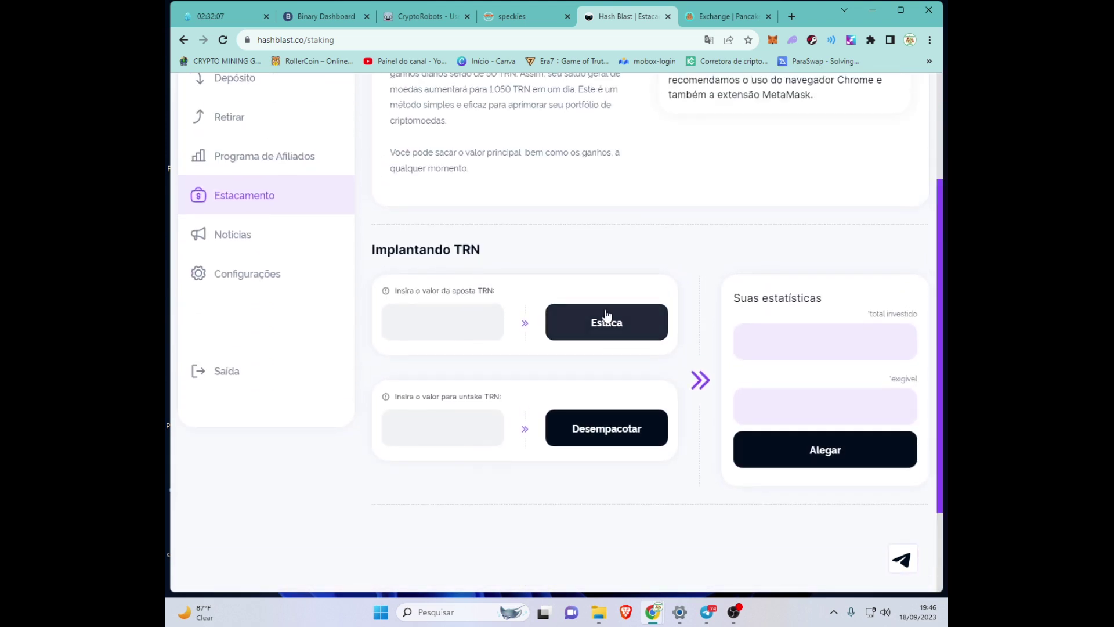
scroll(605, 315, "up", 1)
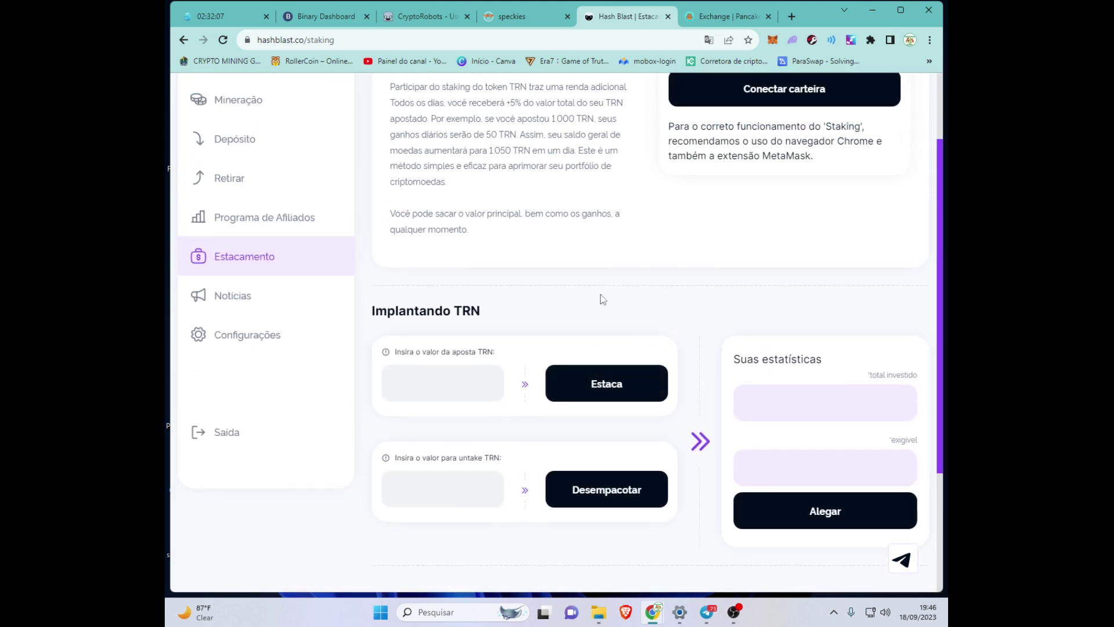
scroll(602, 299, "up", 1)
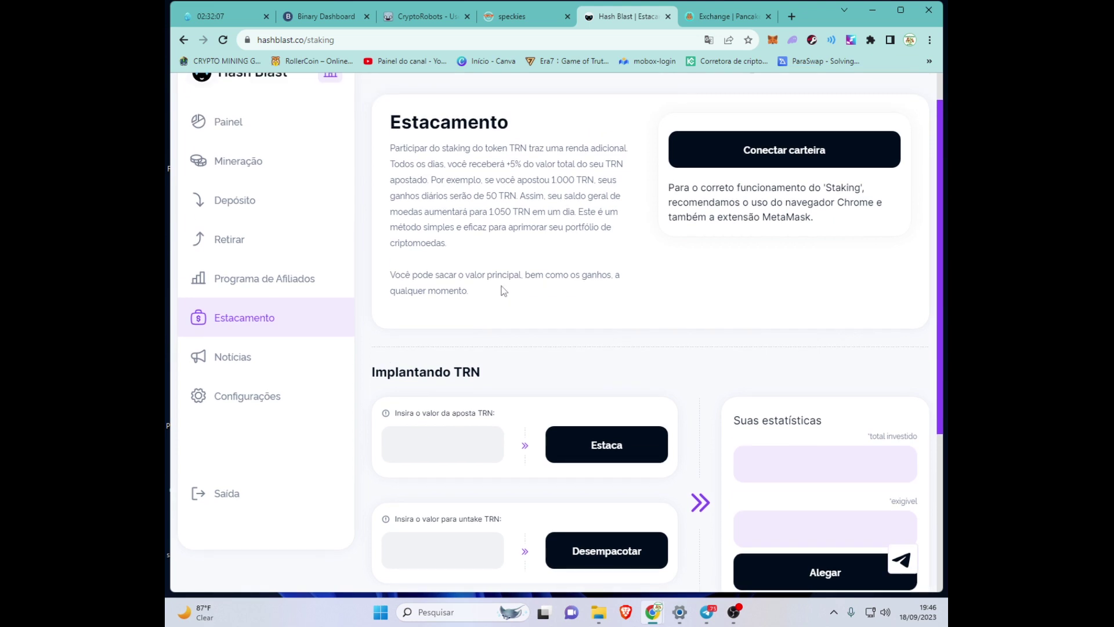
scroll(504, 291, "down", 2)
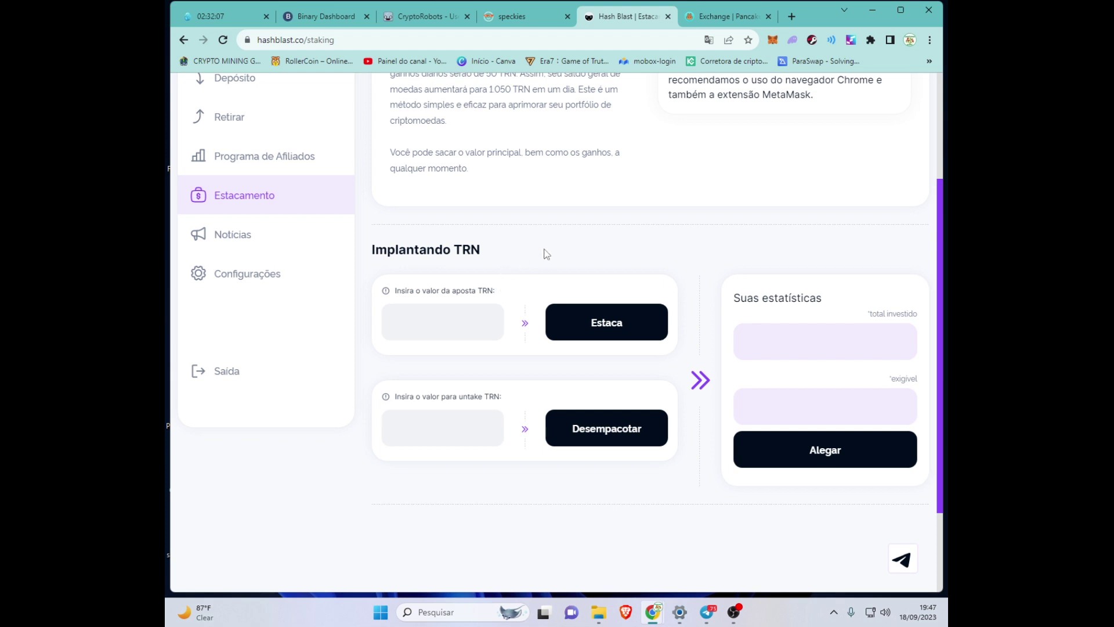
scroll(546, 254, "up", 3)
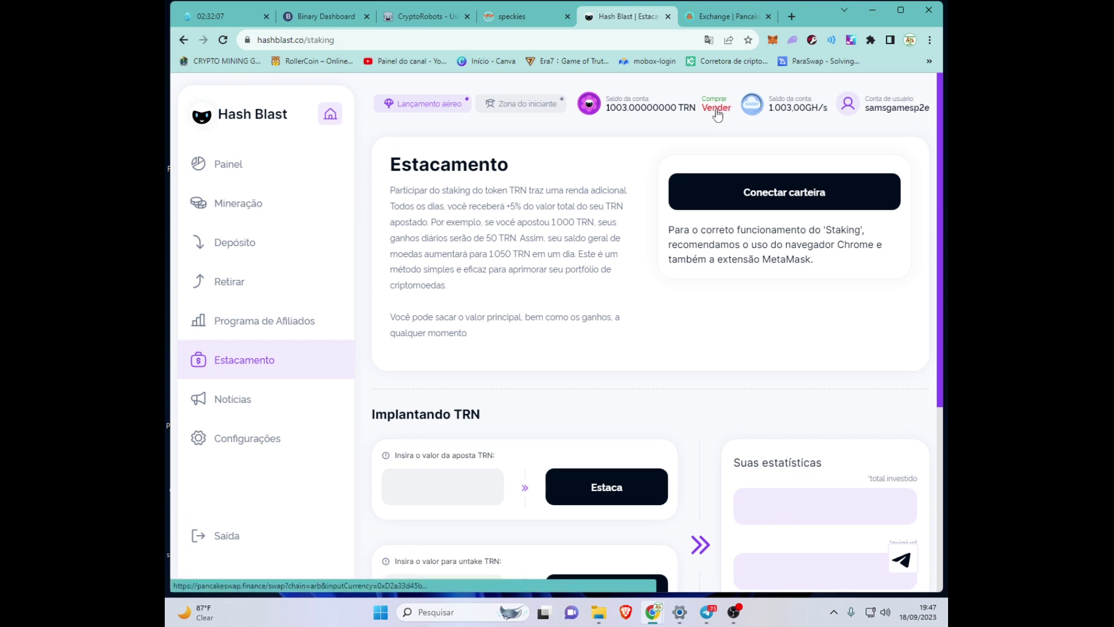
Switch to PancakeSwap to examine the TRN to USDT swap on Arbitrum One, and open the MetaMask wallet
left_click(723, 17)
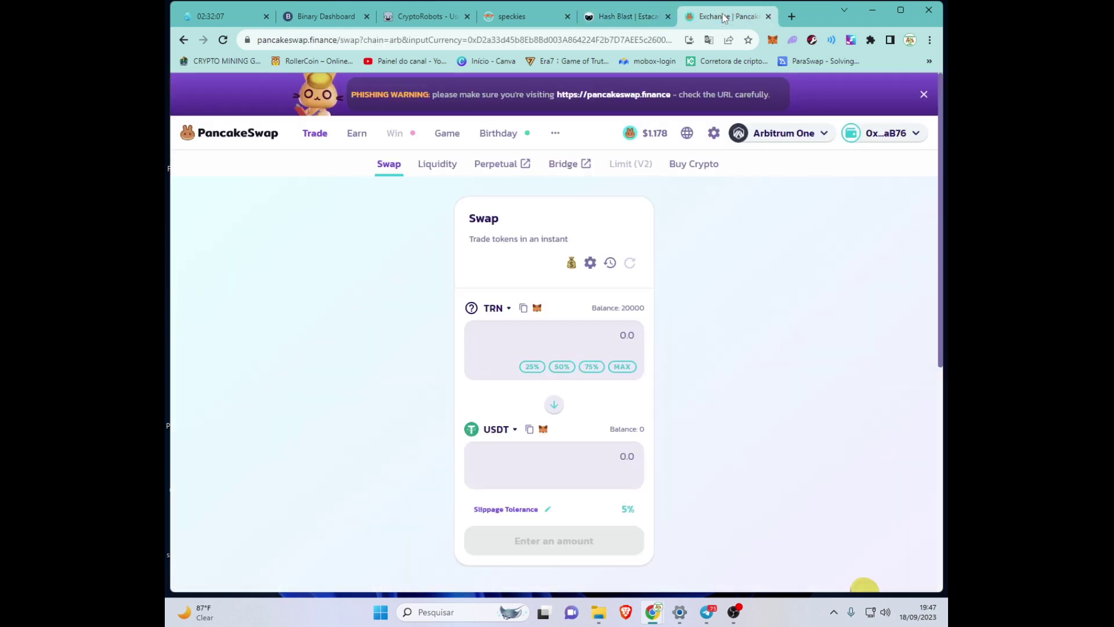
mouse_move(771, 142)
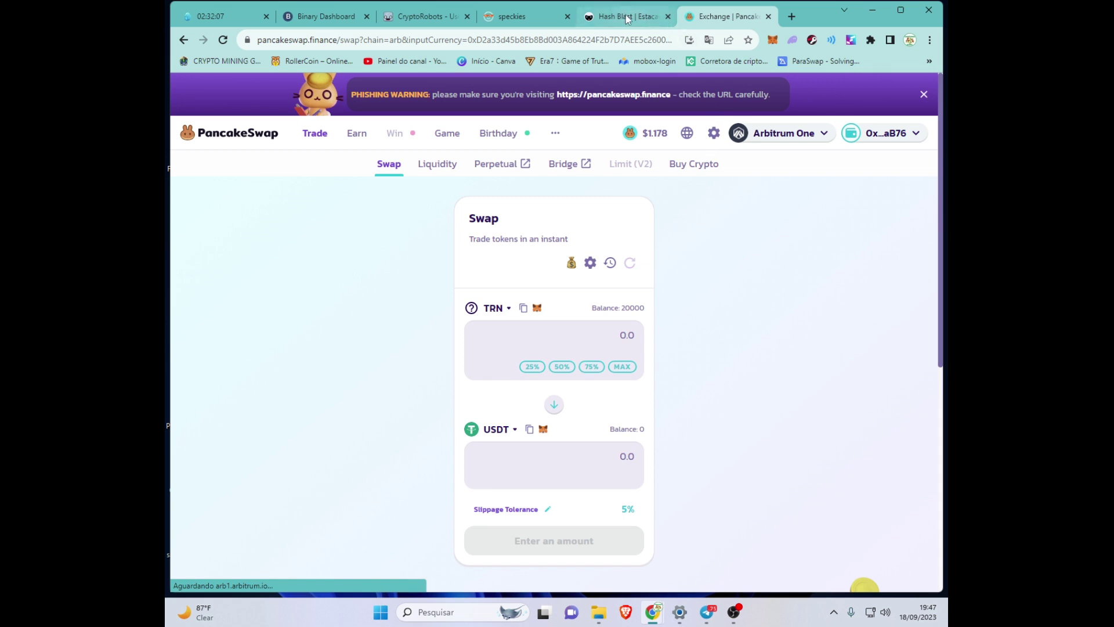
left_click(645, 17)
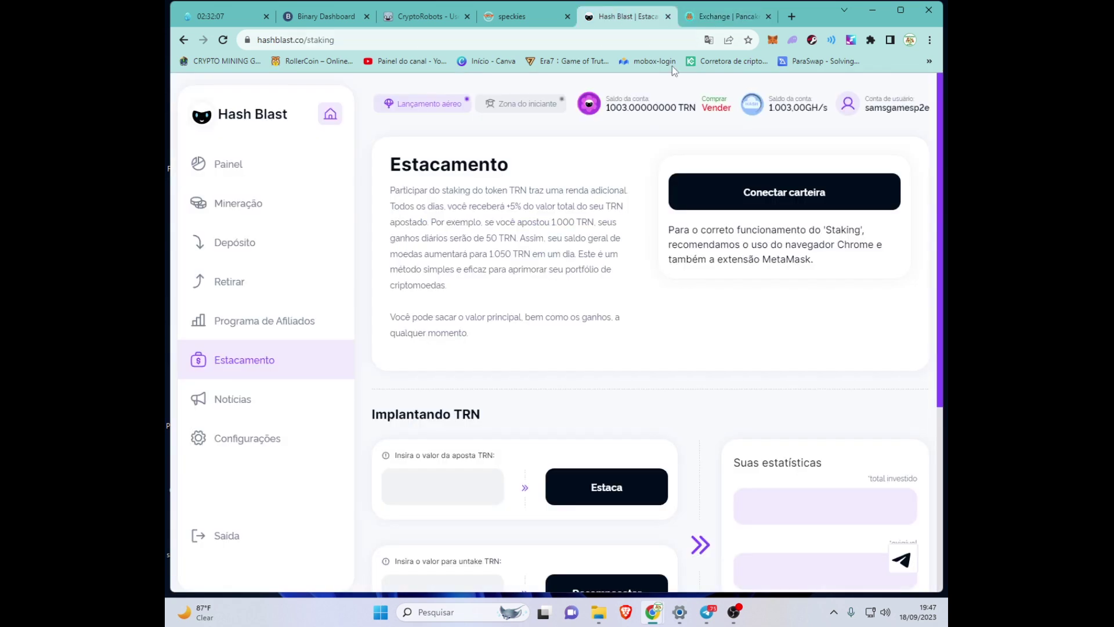
left_click(727, 17)
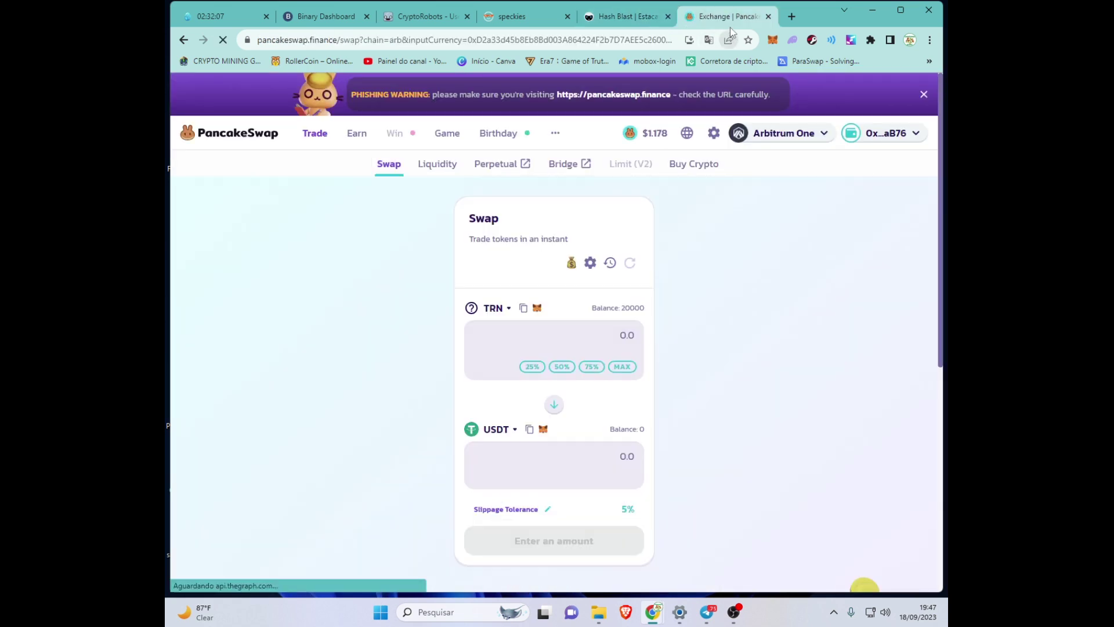
mouse_move(793, 160)
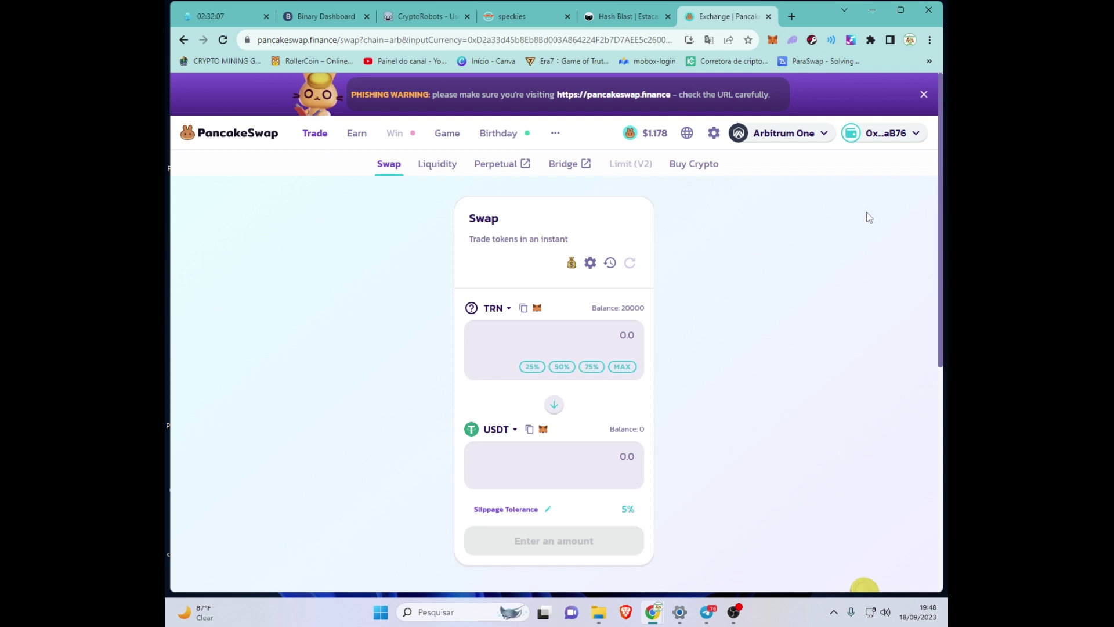
left_click(773, 40)
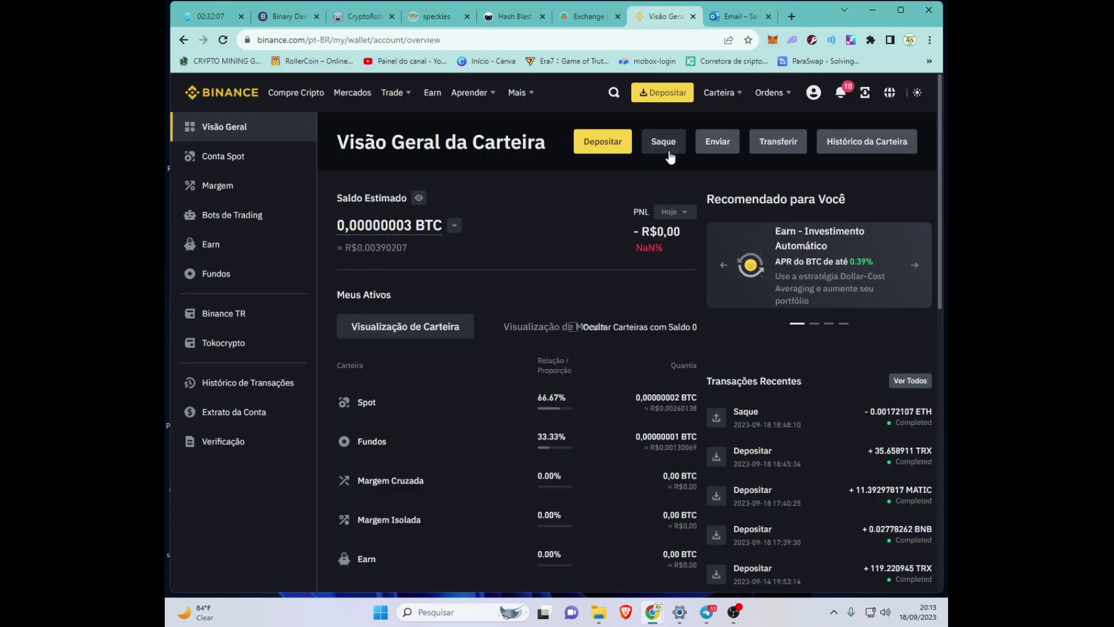
Open the crypto withdrawal form from the wallet overview and choose ETH (Ethereum) as the coin to withdraw
left_click(668, 150)
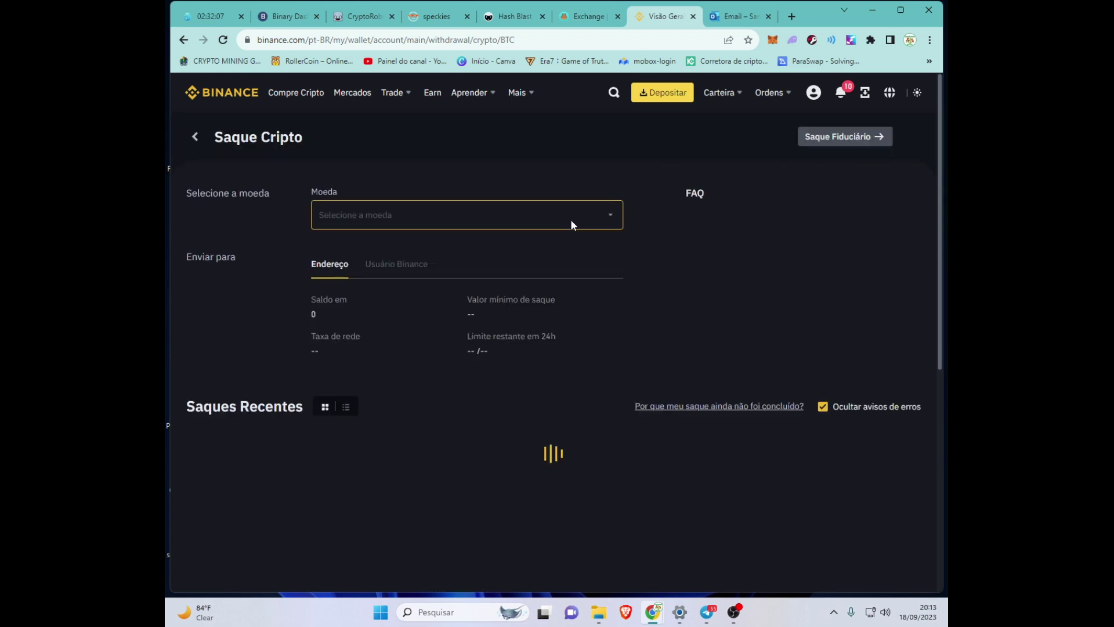
left_click(486, 228)
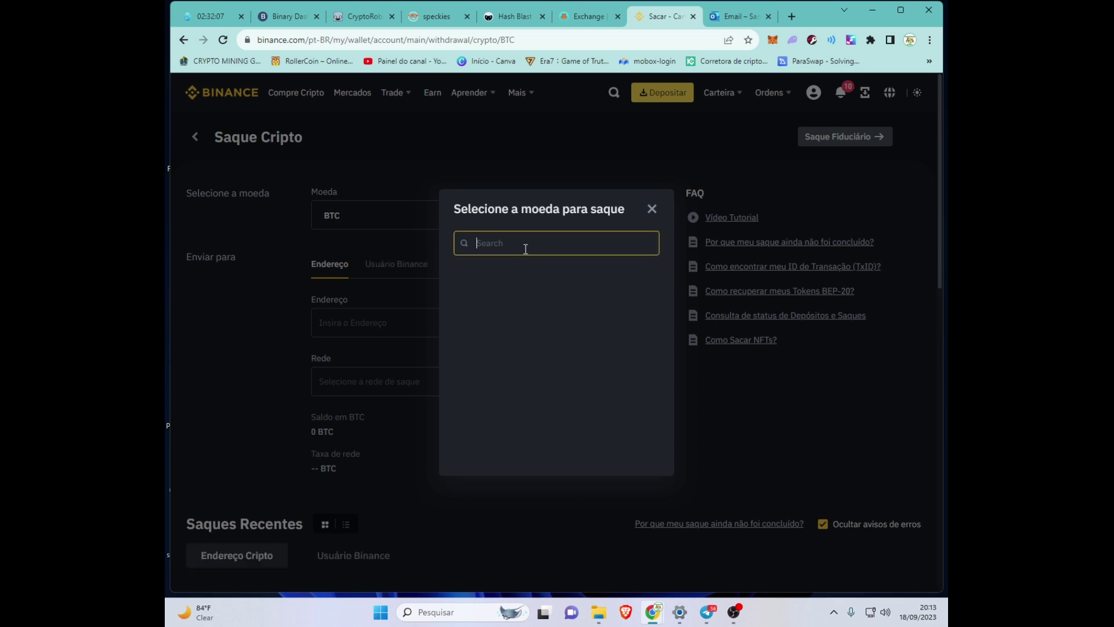
type("et")
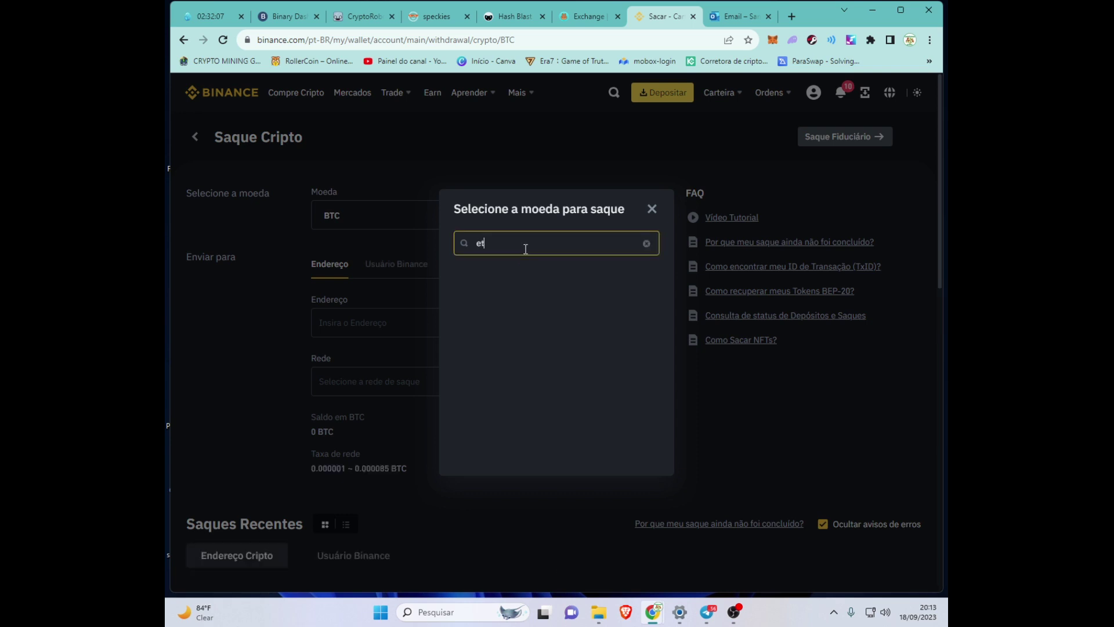
type("h")
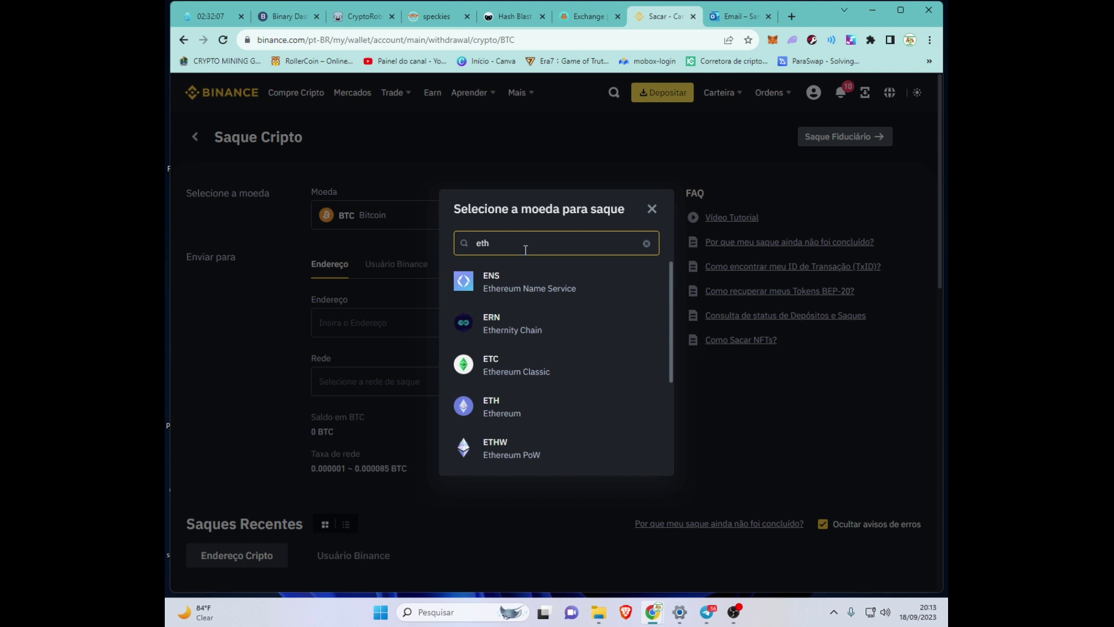
left_click(542, 282)
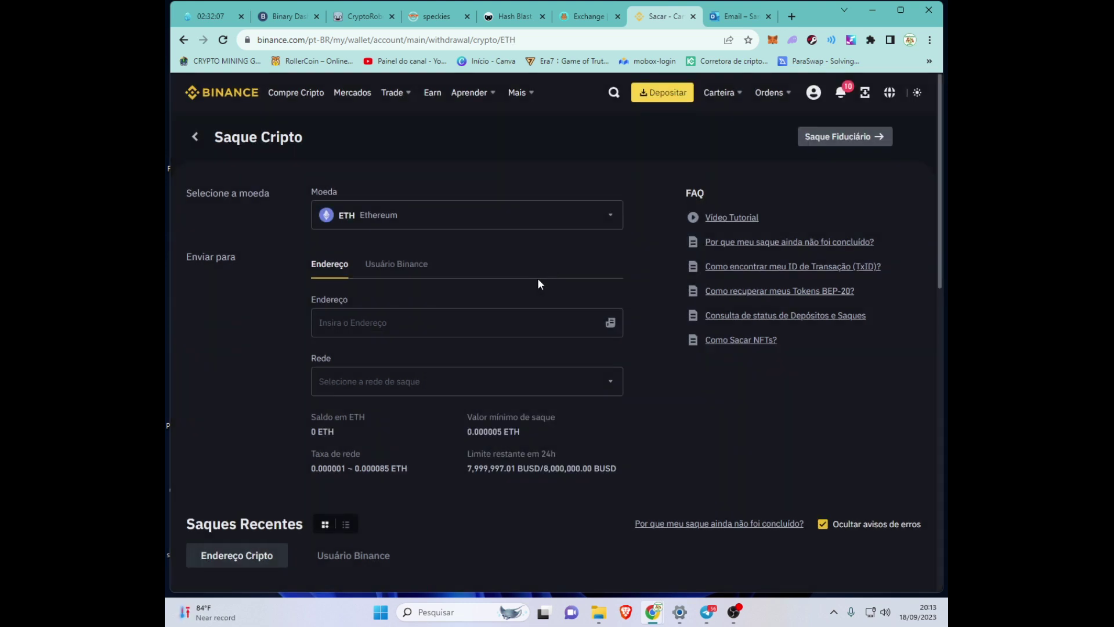
Compare the fees of the available withdrawal networks and select Arbitrum One for the ETH withdrawal
left_click(612, 383)
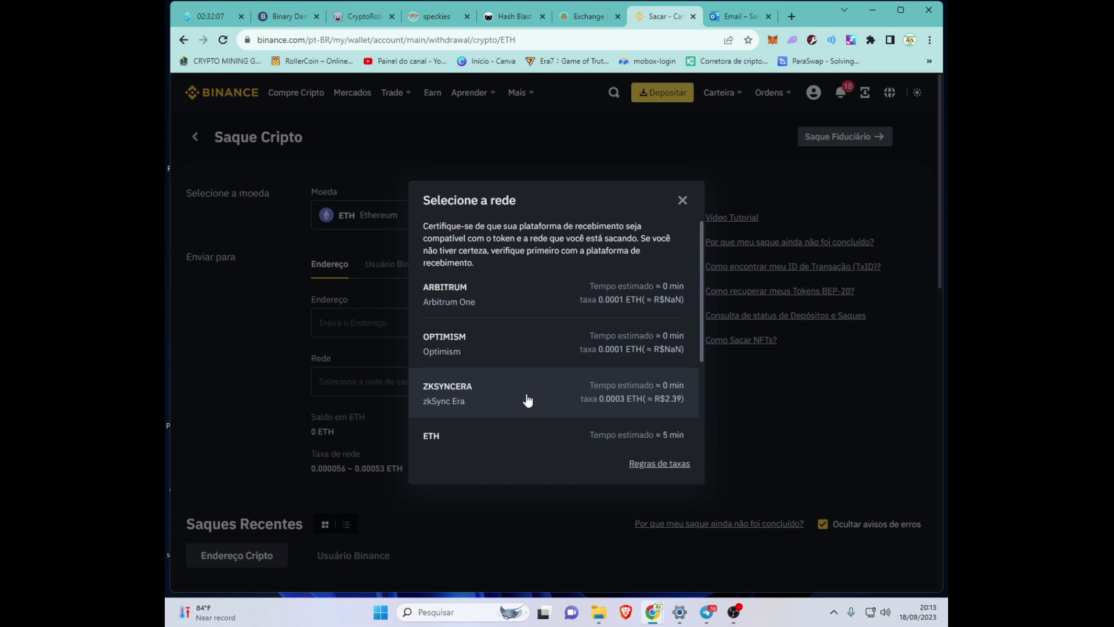
scroll(528, 398, "down", 1)
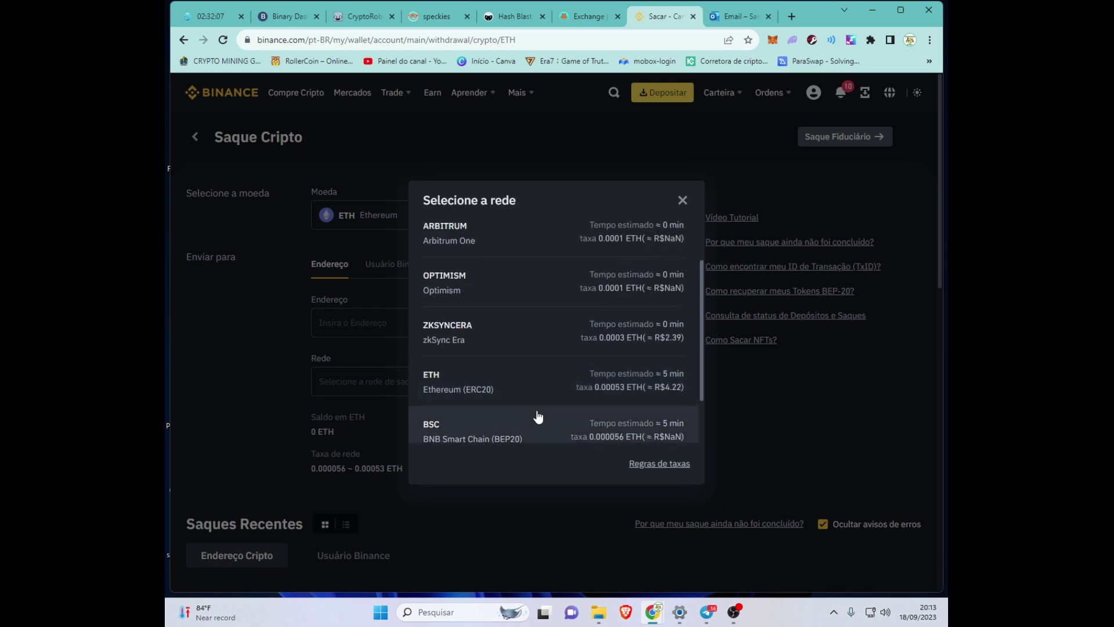
scroll(518, 301, "up", 1)
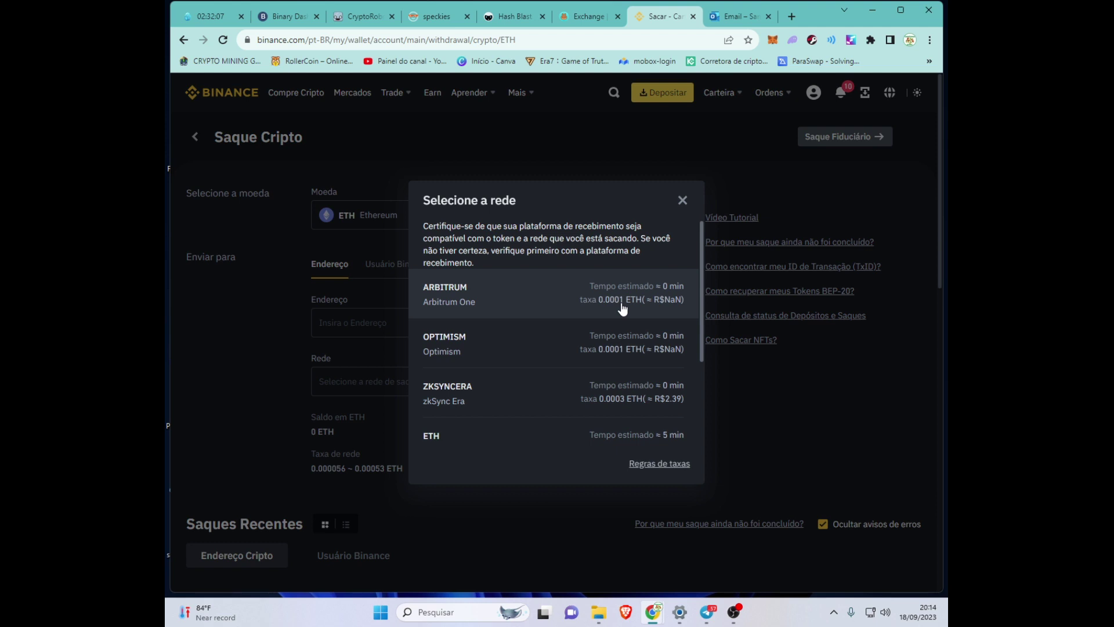
left_click(579, 304)
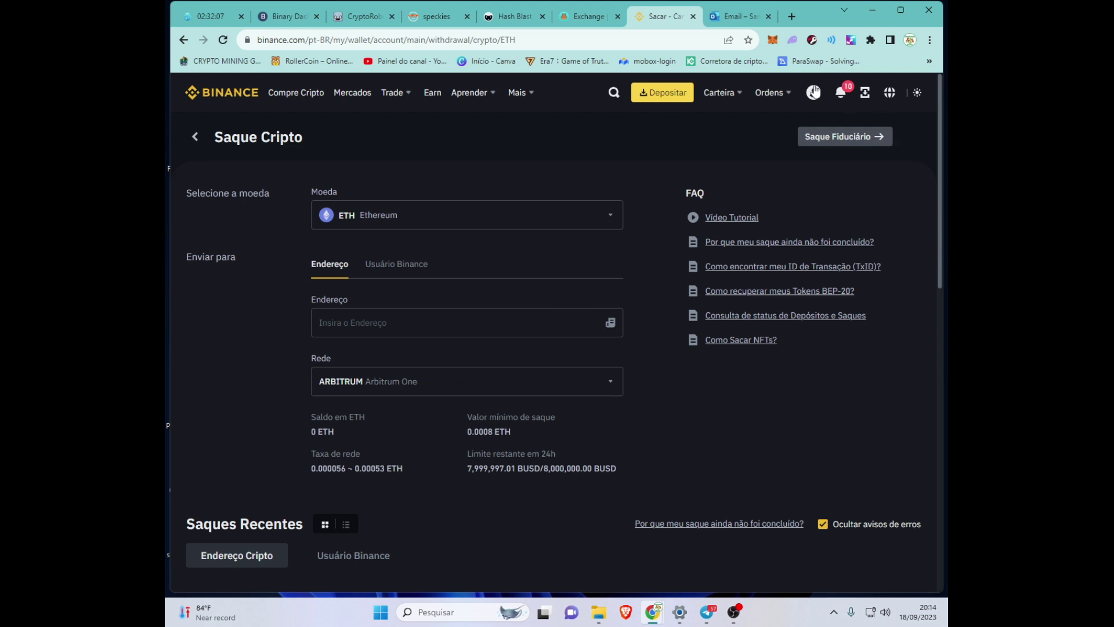
Check the ETH and TRN balances in the MetaMask wallet, dismiss it and close the Binance page
left_click(771, 40)
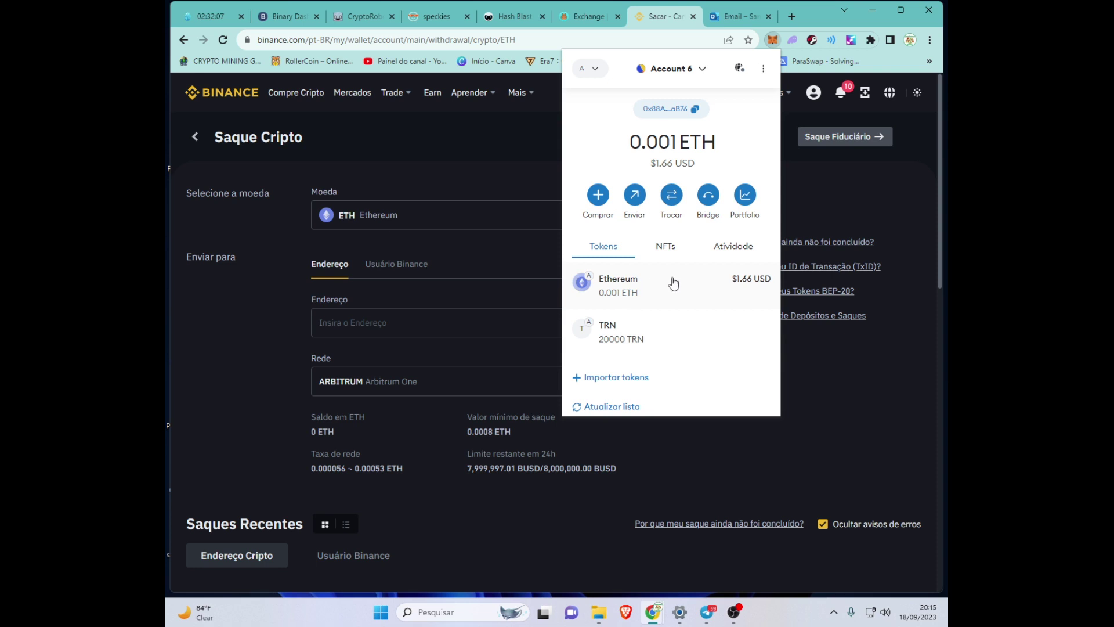
left_click(772, 42)
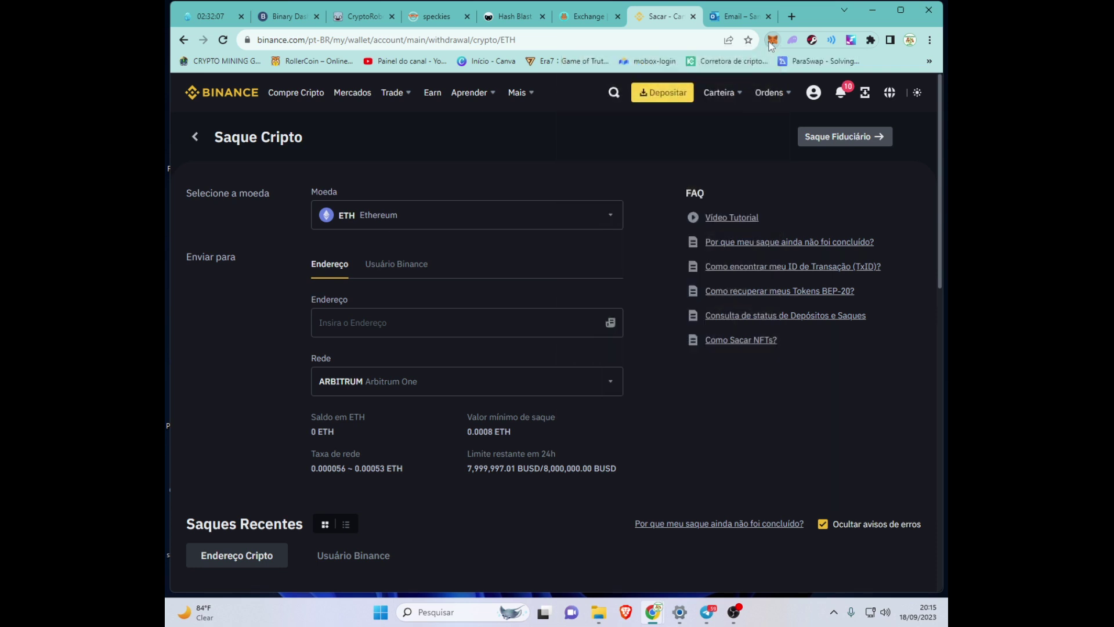
left_click(692, 16)
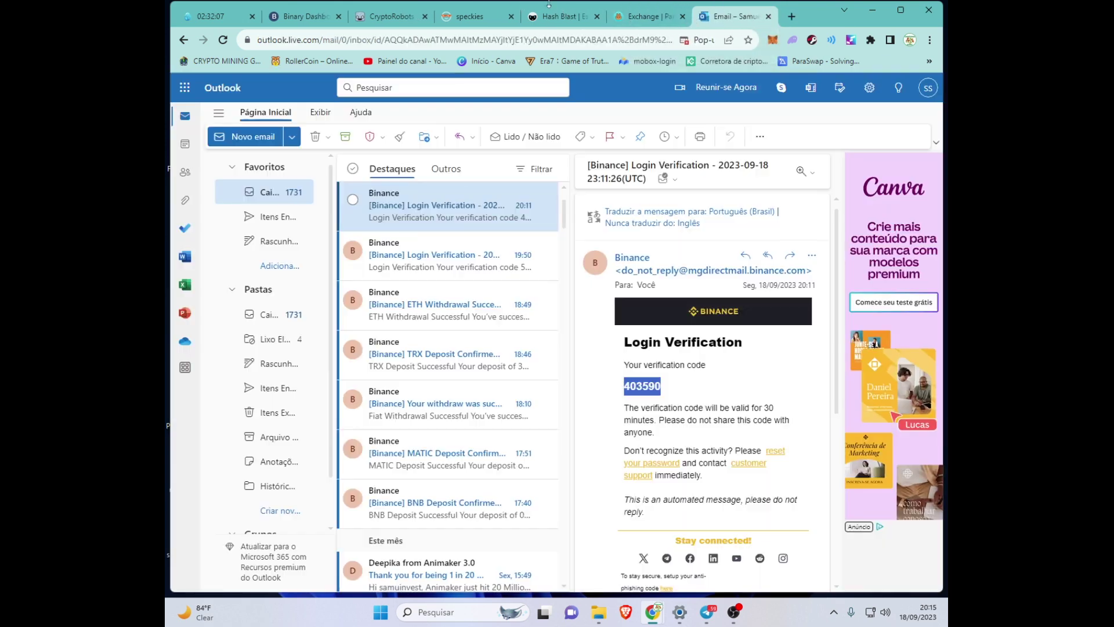
Switch to HashBlast's dashboard, open the TRN sell option on PancakeSwap and select ETH as the token to receive
left_click(559, 12)
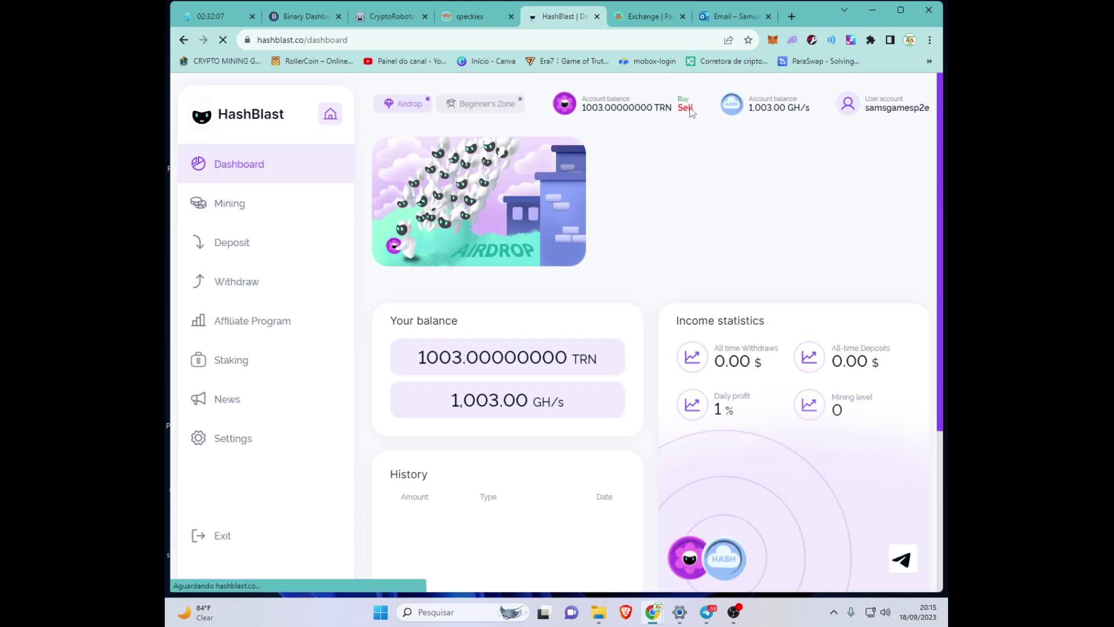
left_click(685, 107)
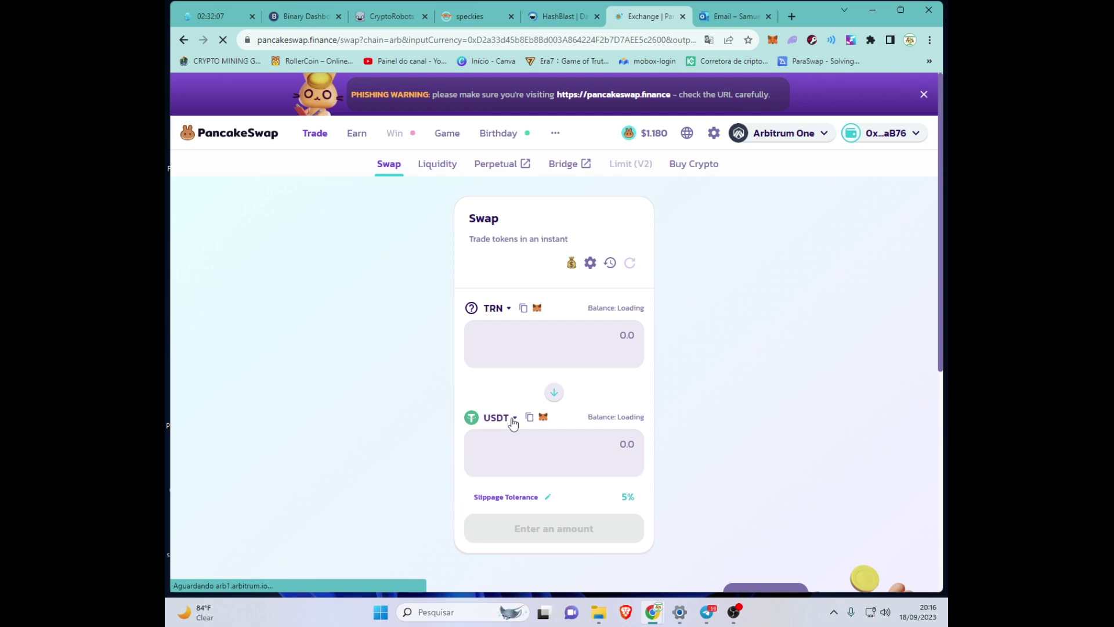
left_click(513, 423)
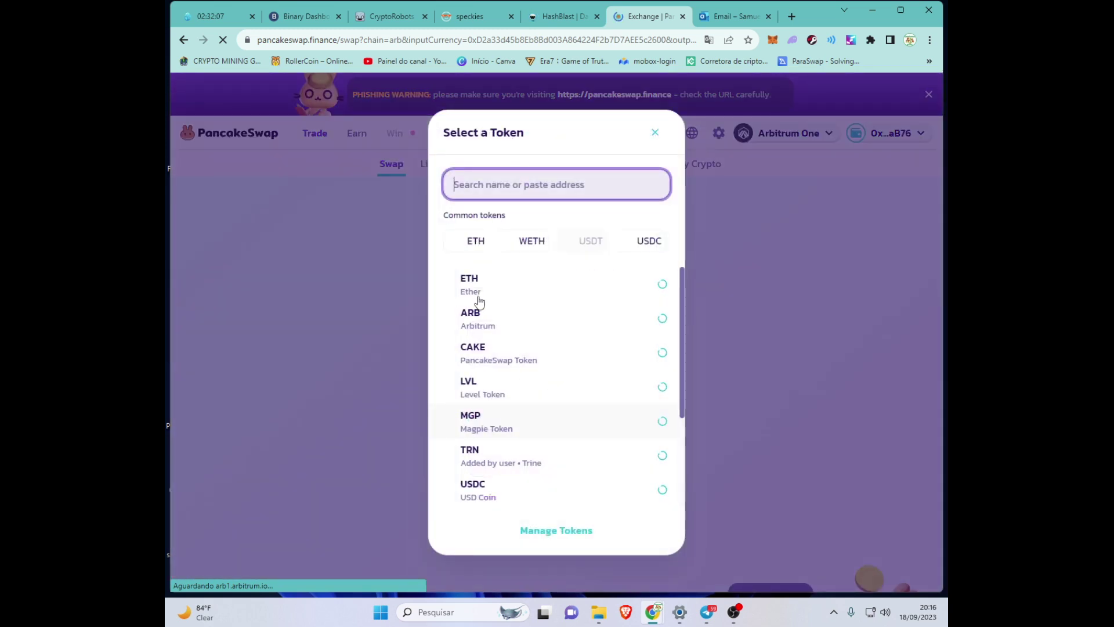
left_click(479, 296)
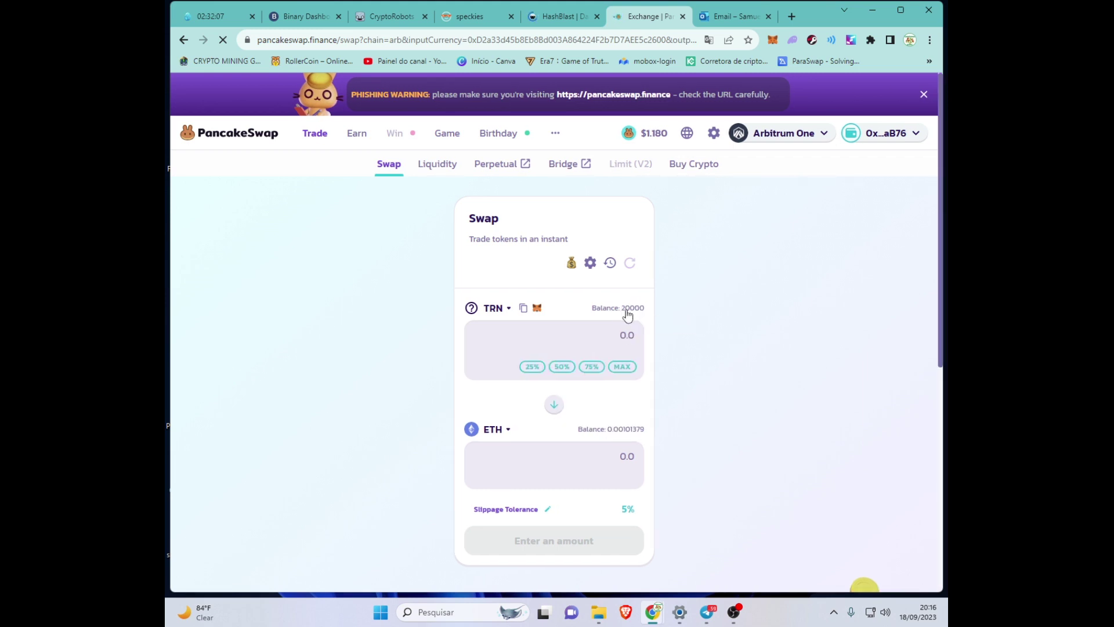
Preview the TRN to ETH swap for 20000 TRN and for 1 TRN
left_click(629, 331)
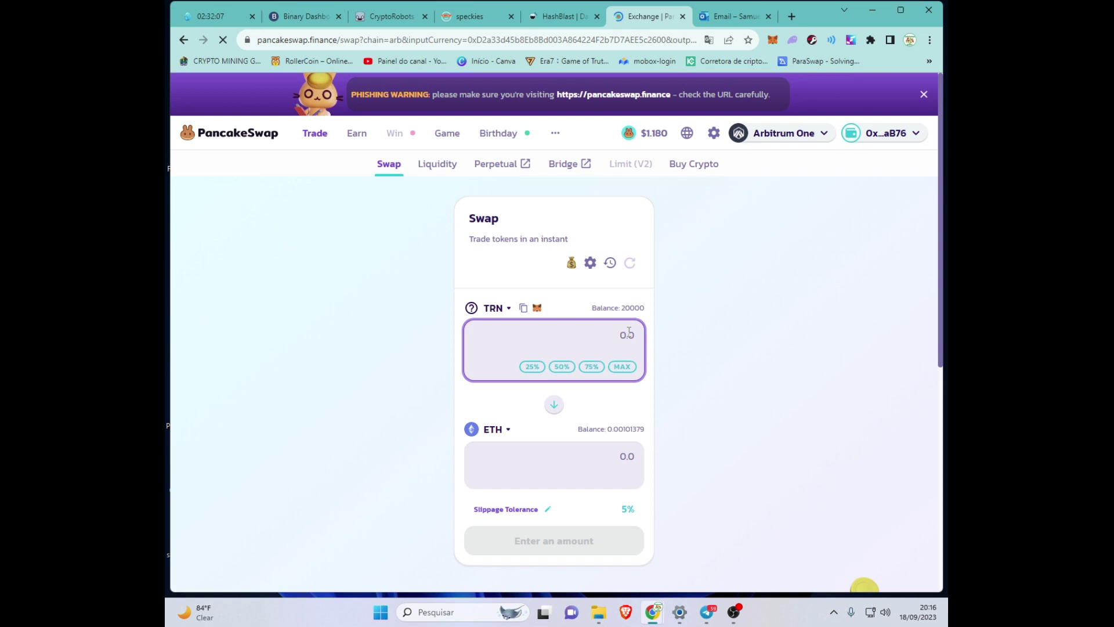
type("20000")
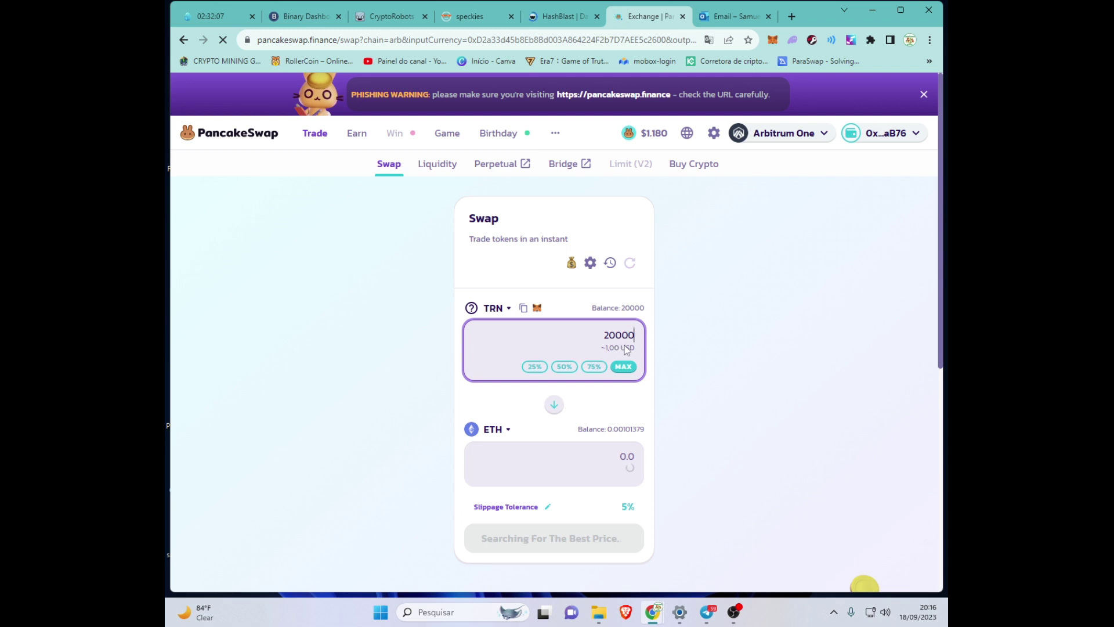
left_click_drag(605, 335, 649, 331)
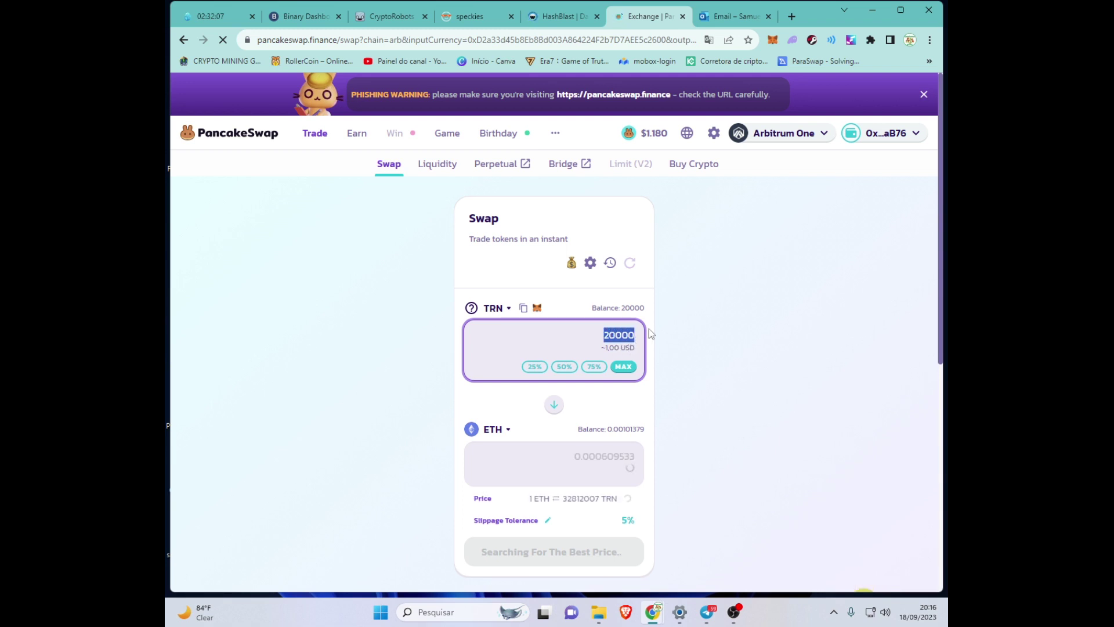
type("1")
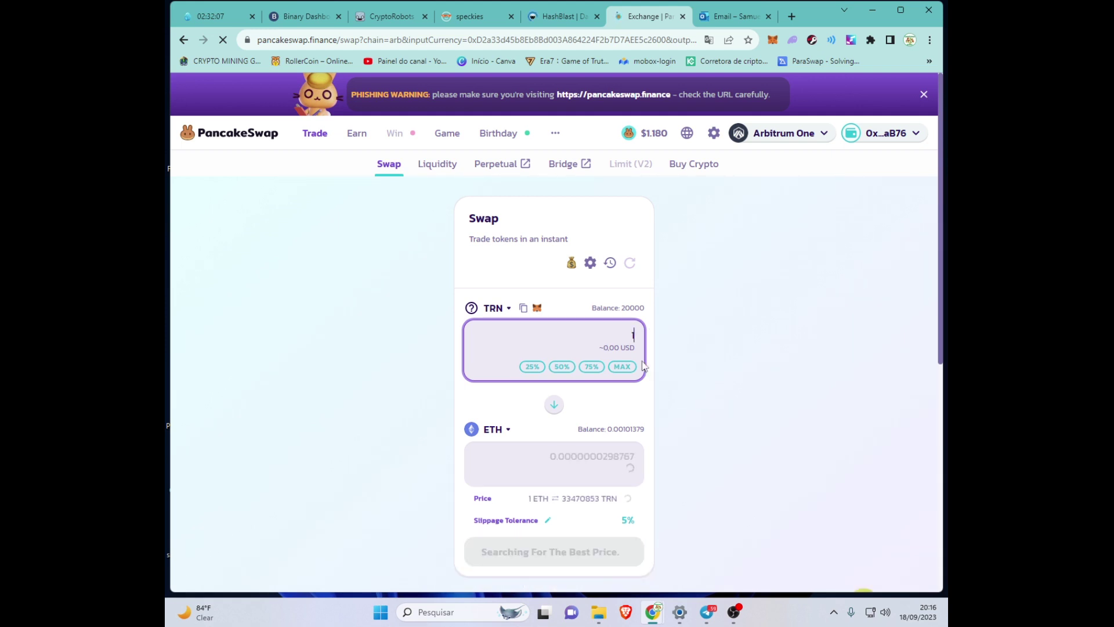
Change the token to receive in the swap to USDT
left_click(500, 432)
left_click(500, 432)
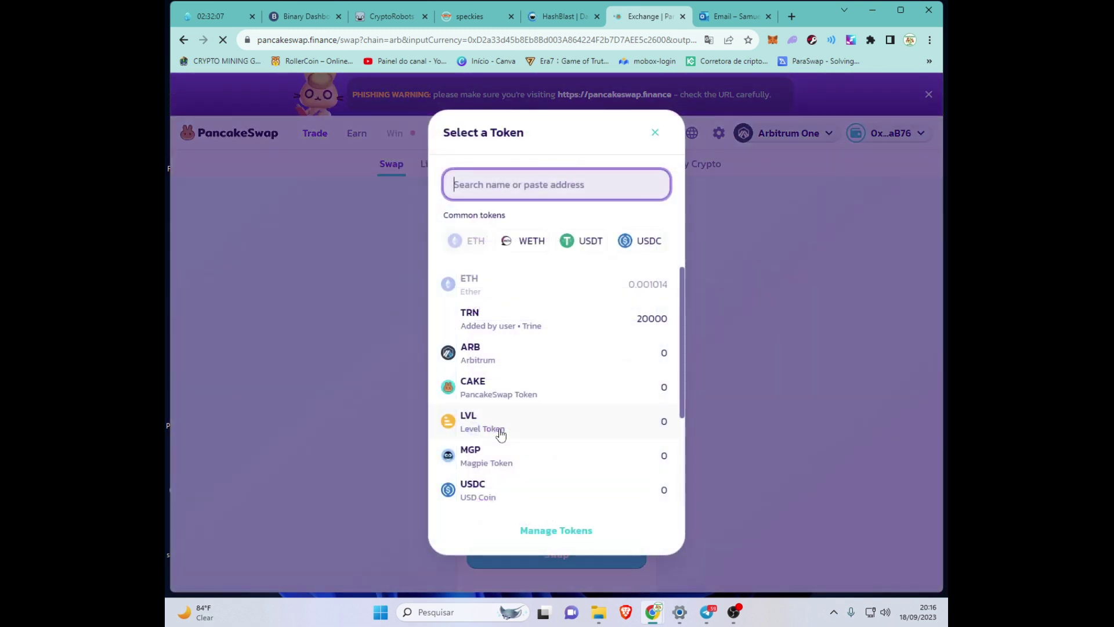
left_click(573, 243)
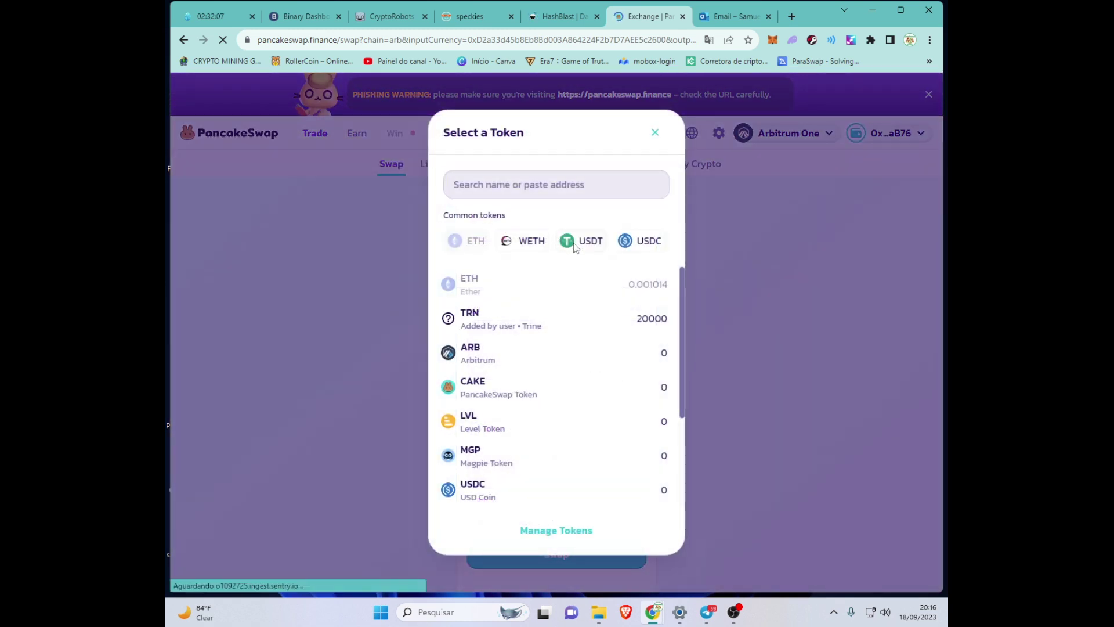
left_click(574, 247)
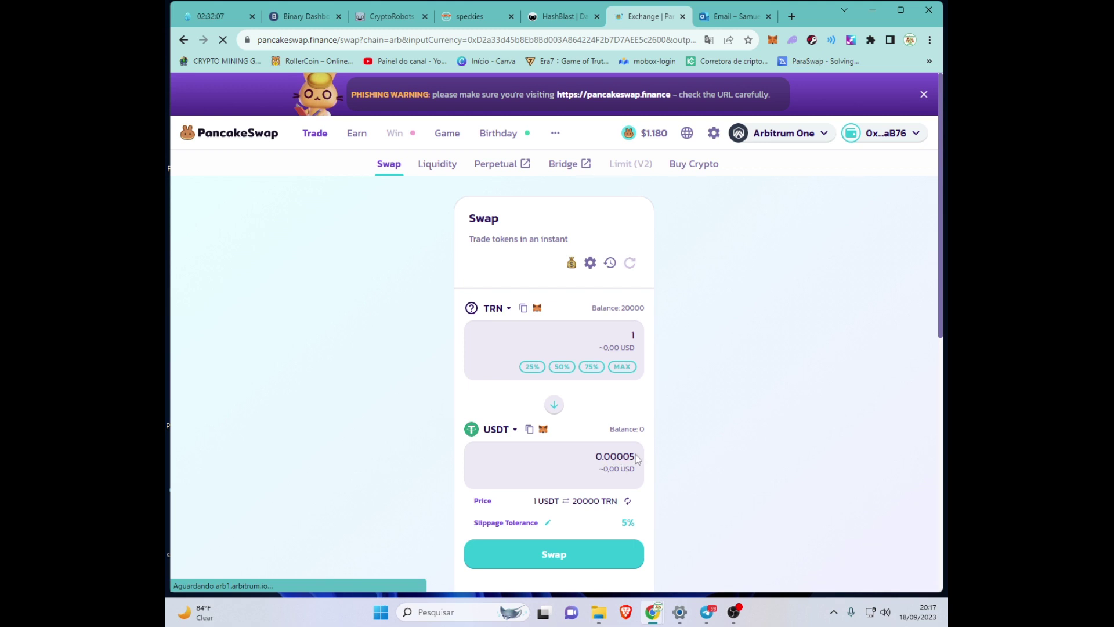
Preview the TRN to USDT swap for amounts of 1000, 20000 and 300 TRN
left_click(634, 335)
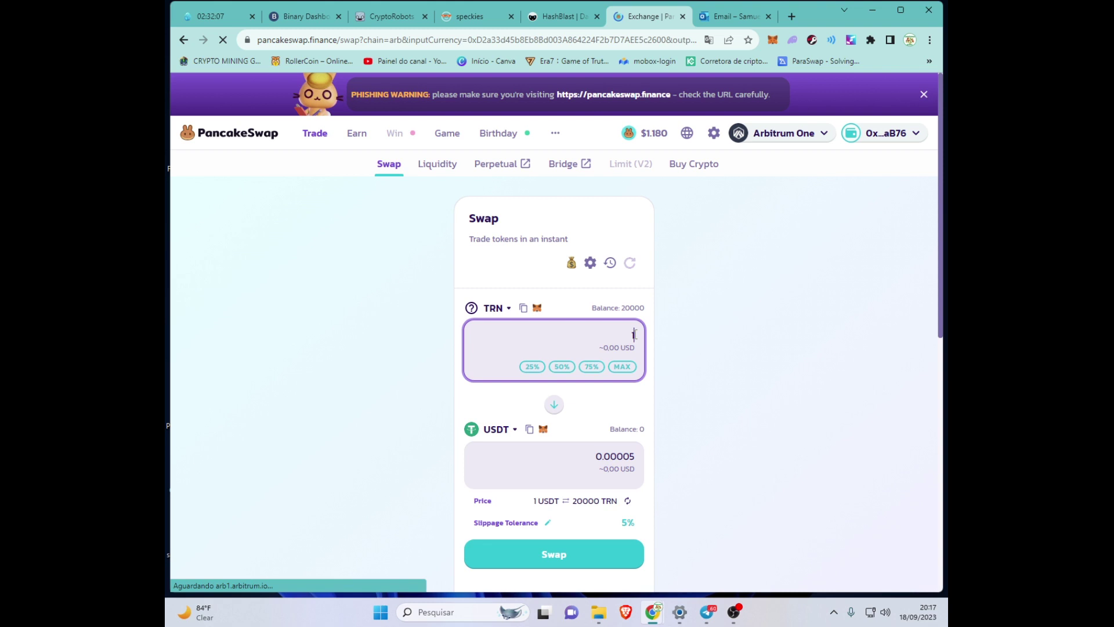
type("000")
left_click_drag(636, 335, 601, 337)
type("2")
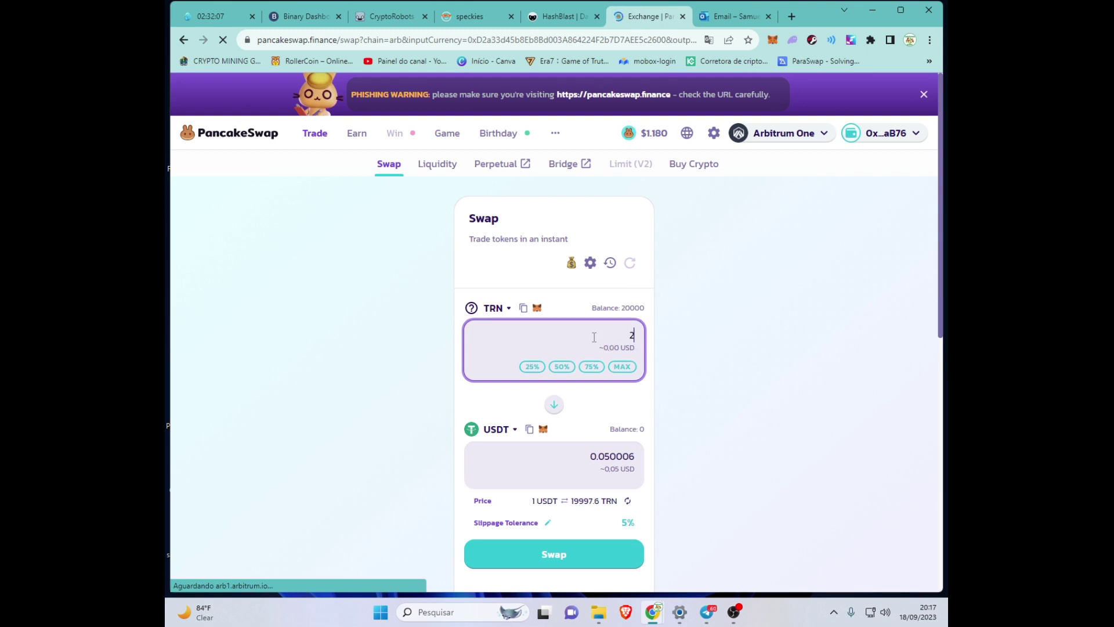
type("0000")
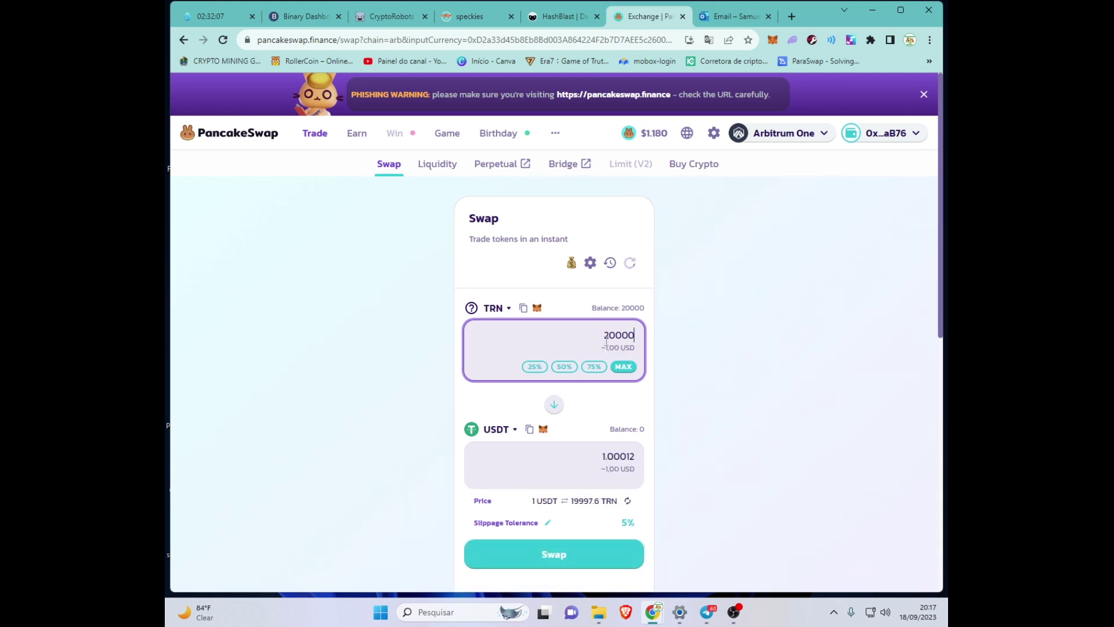
left_click_drag(605, 340, 641, 334)
type("3")
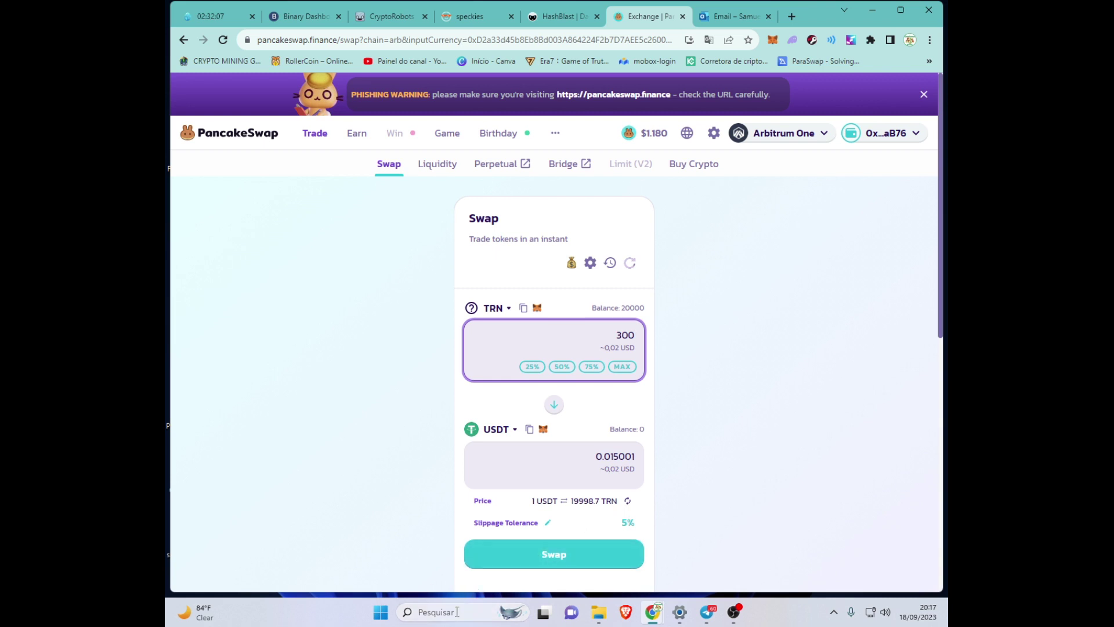
Switch to the Calculator to compute 5% of 20000, and return to the PancakeSwap page
key("XF86Calculator")
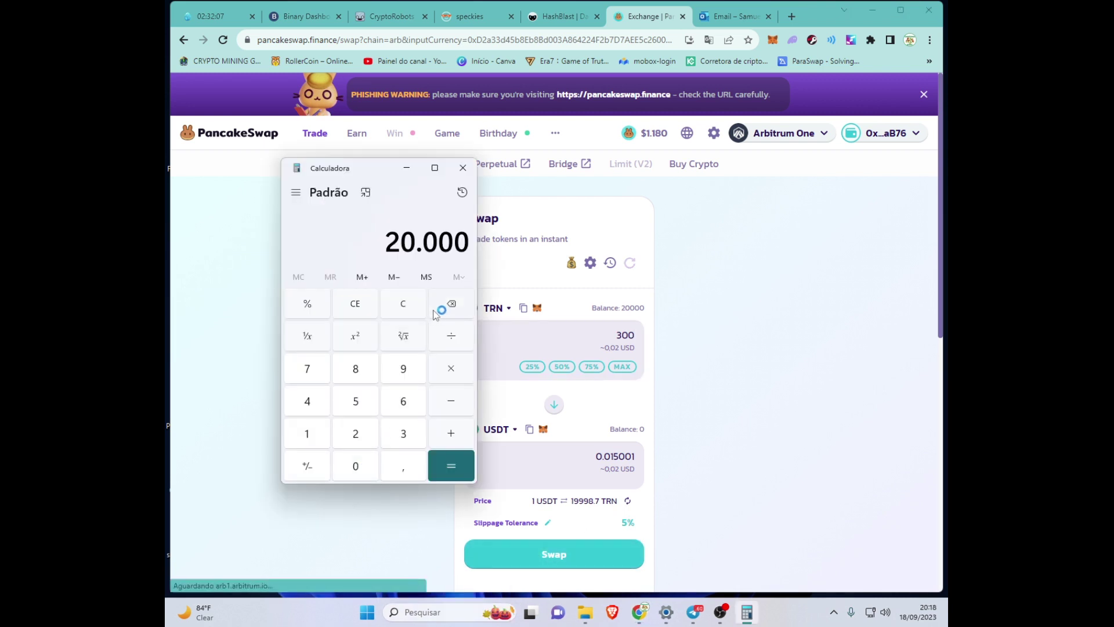
left_click(453, 369)
left_click(358, 405)
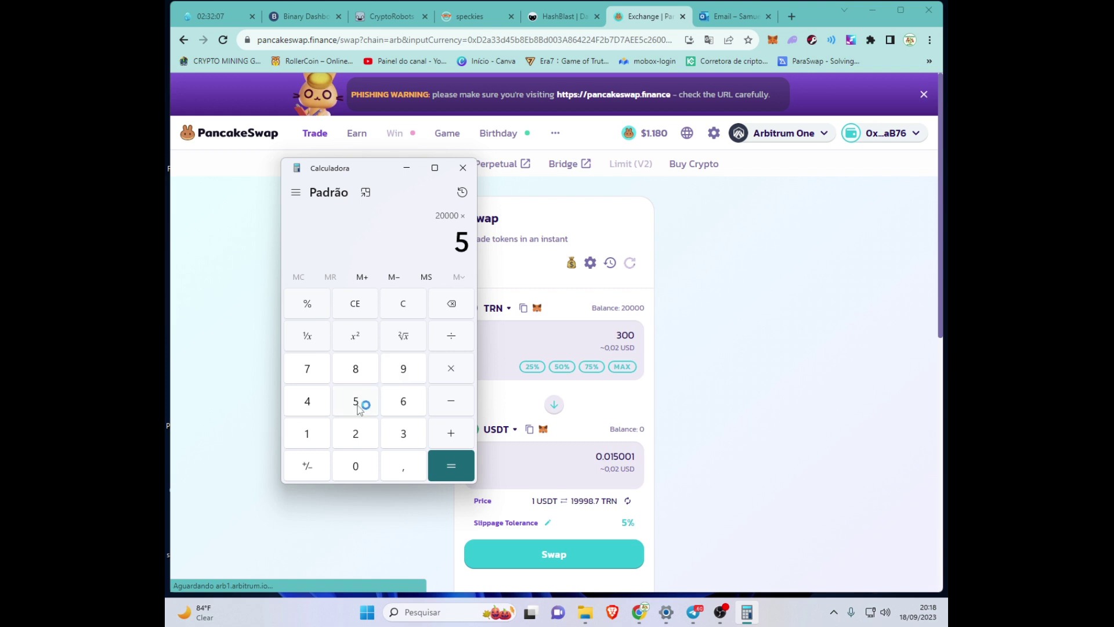
left_click(307, 303)
left_click(458, 468)
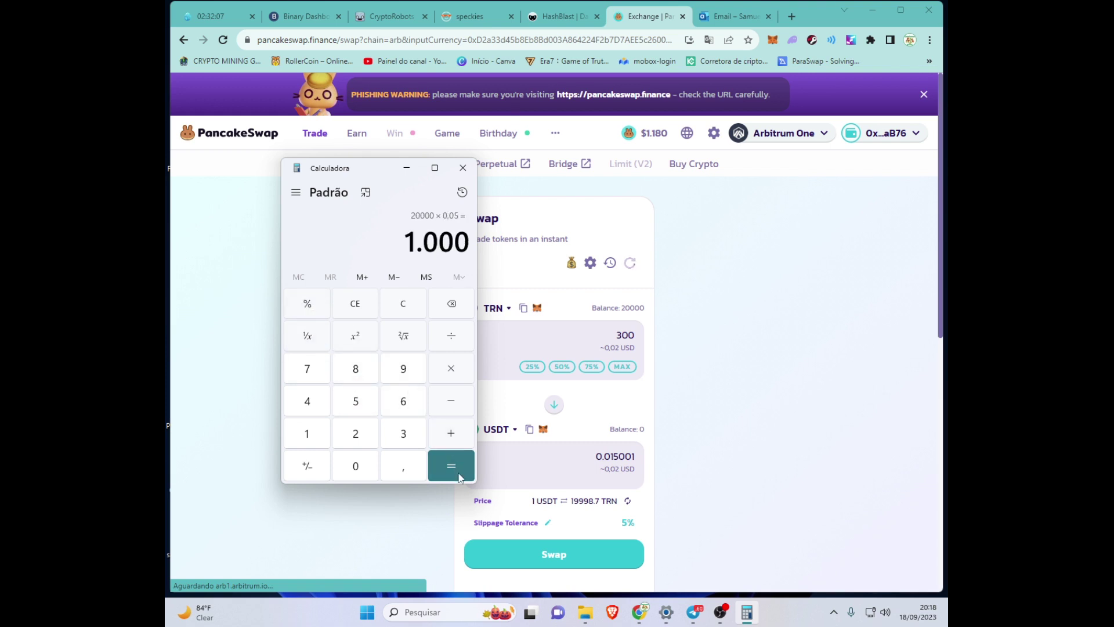
left_click(416, 174)
left_click(535, 337)
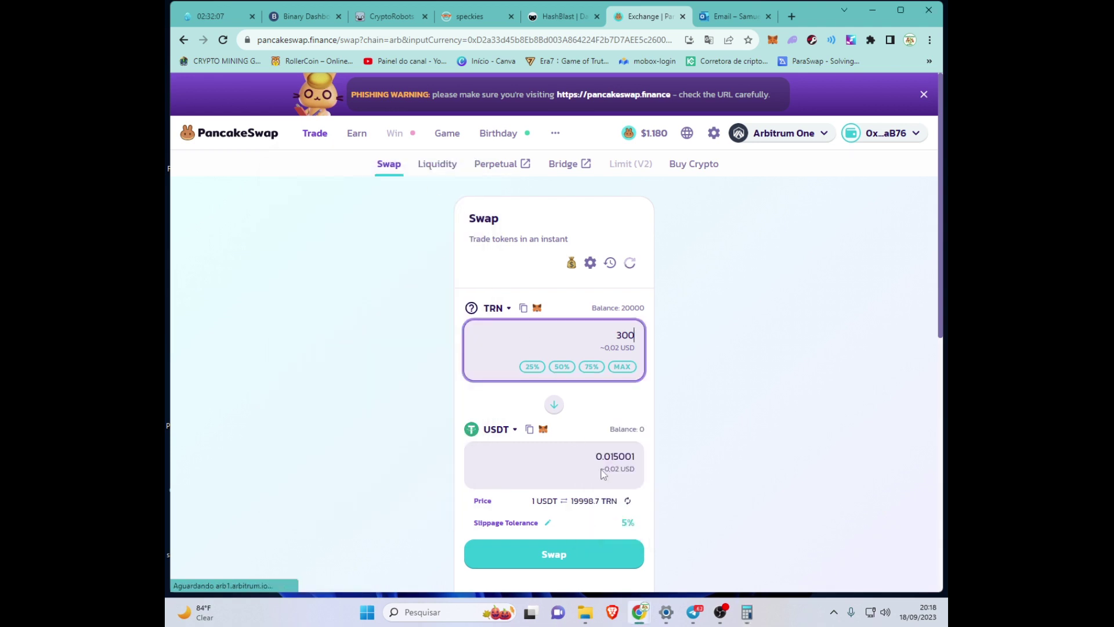
Replace the TRN amount in the swap with 1000
double_click(626, 335)
key("BackSpace")
type("1000")
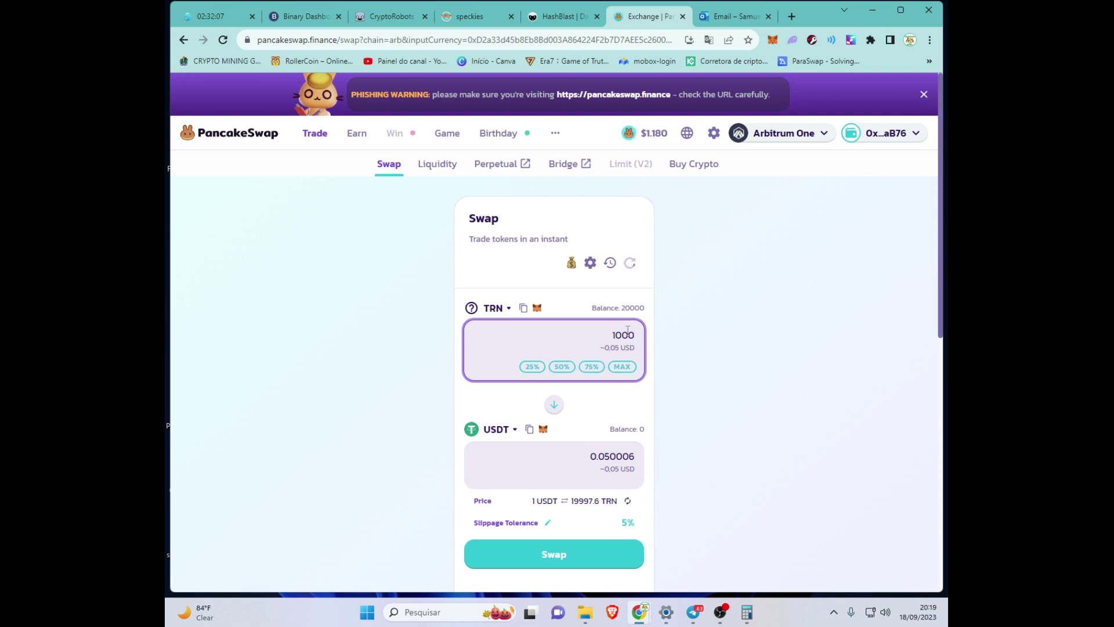
Set the token to receive to ETH and reverse the swap direction so ETH is exchanged for TRN
left_click(515, 434)
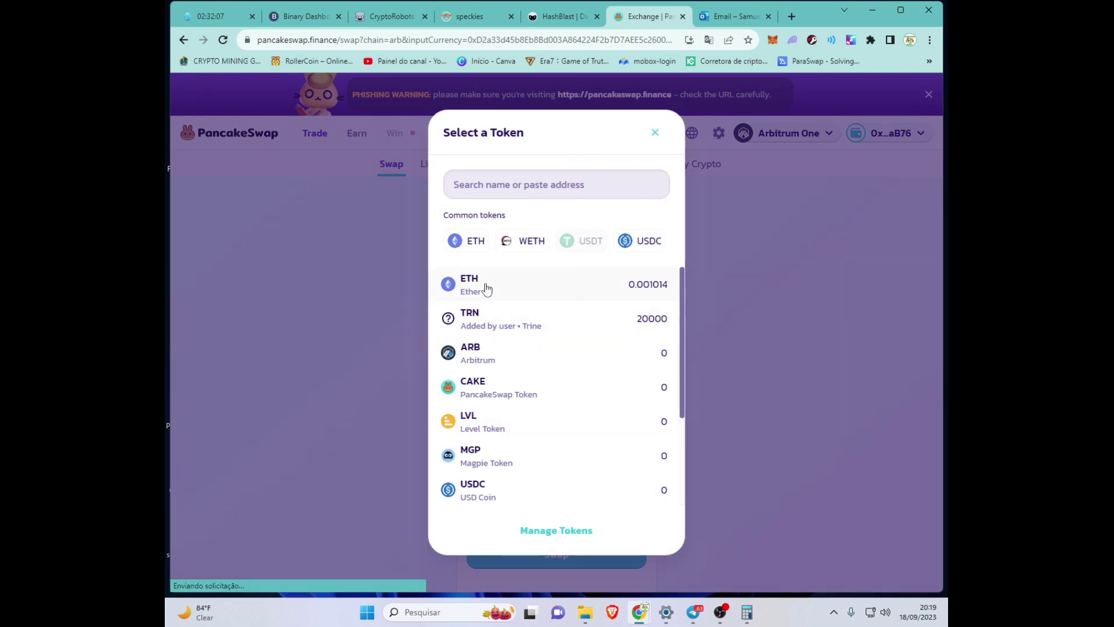
left_click(484, 287)
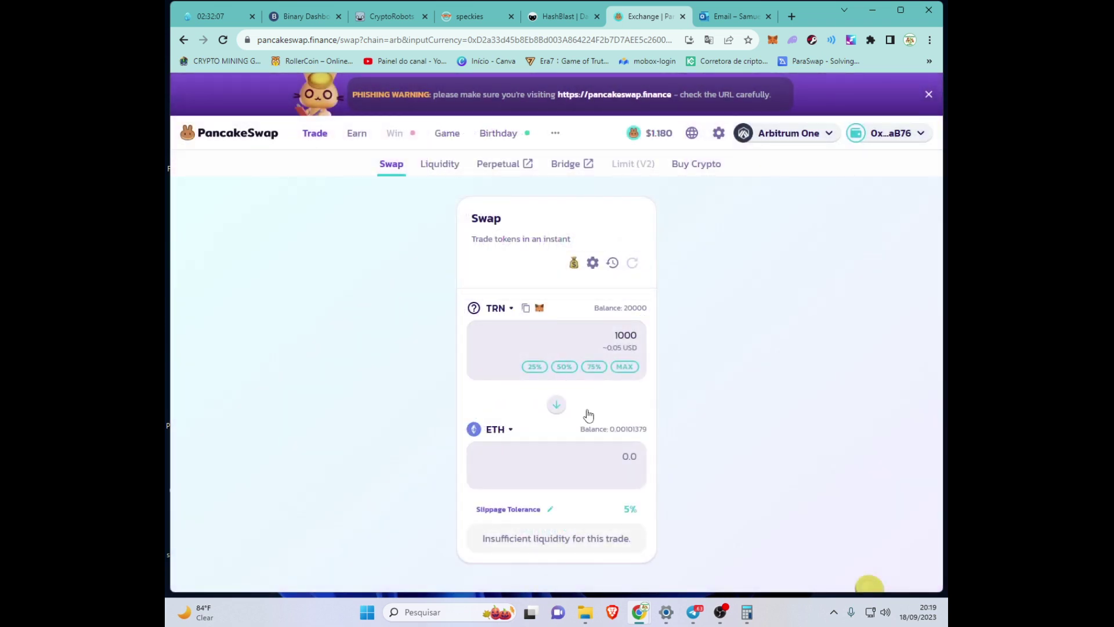
left_click(555, 410)
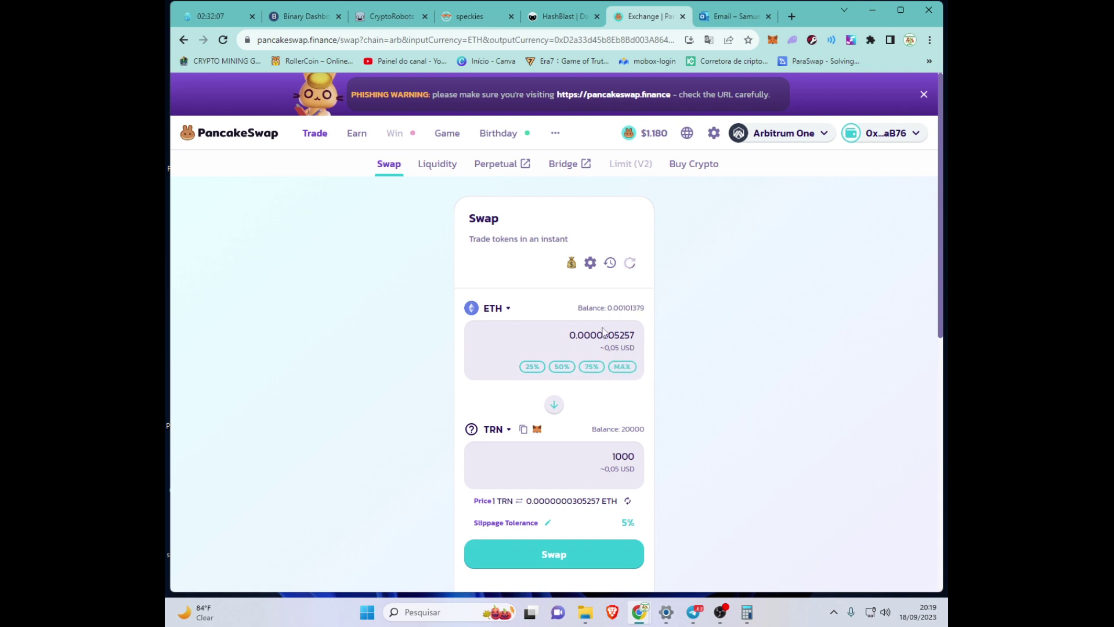
Switch to HashBlast's Staking page and connect the MetaMask wallet with Account 6
mouse_move(799, 150)
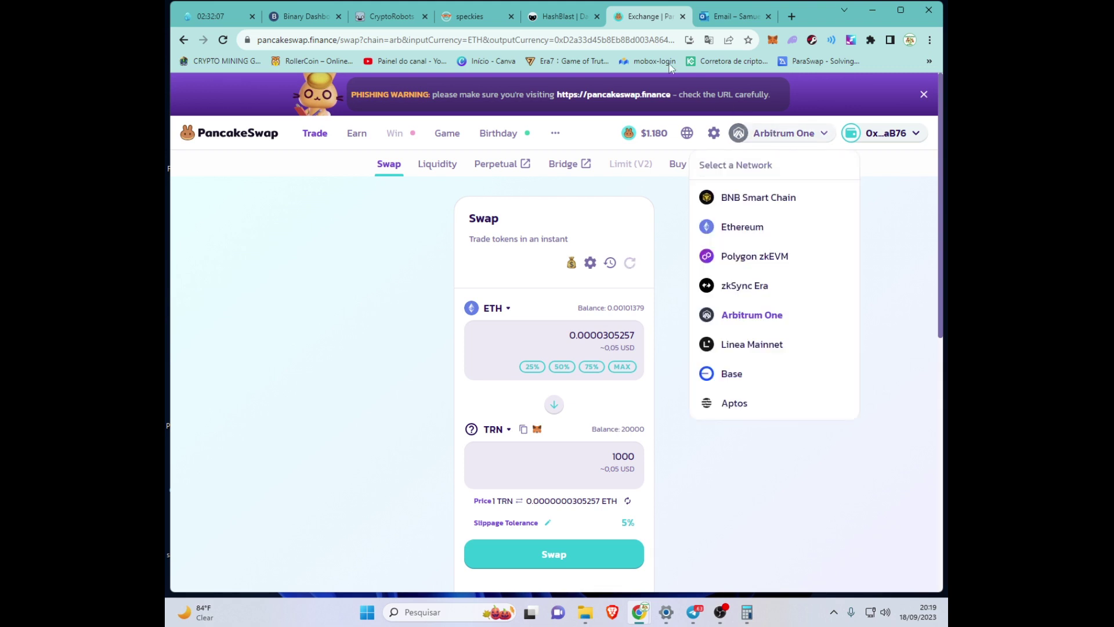
left_click(569, 18)
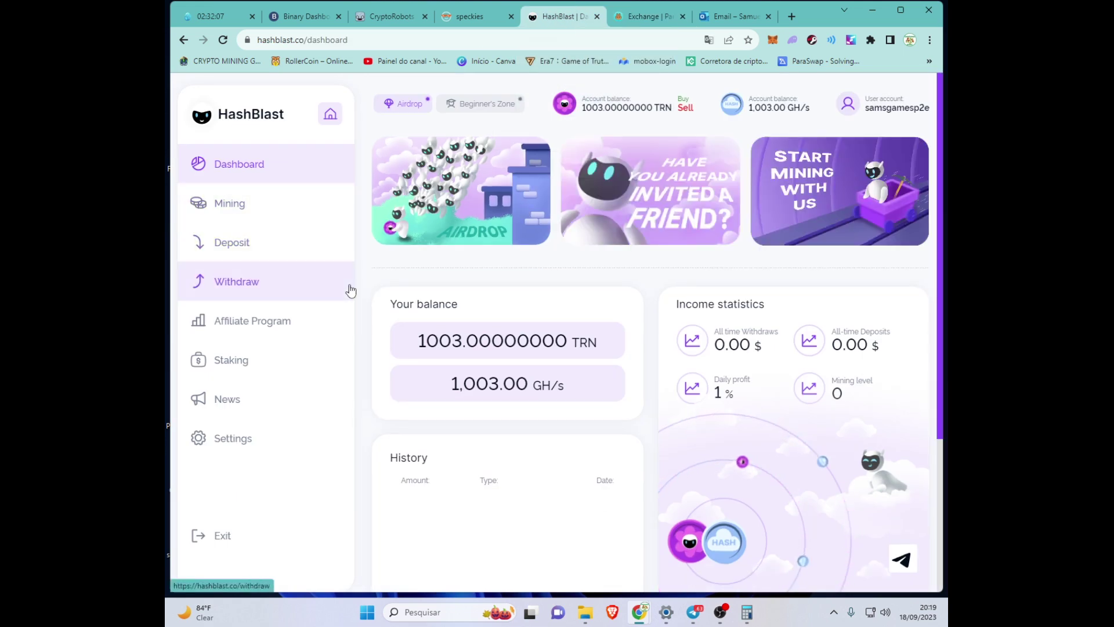
left_click(249, 368)
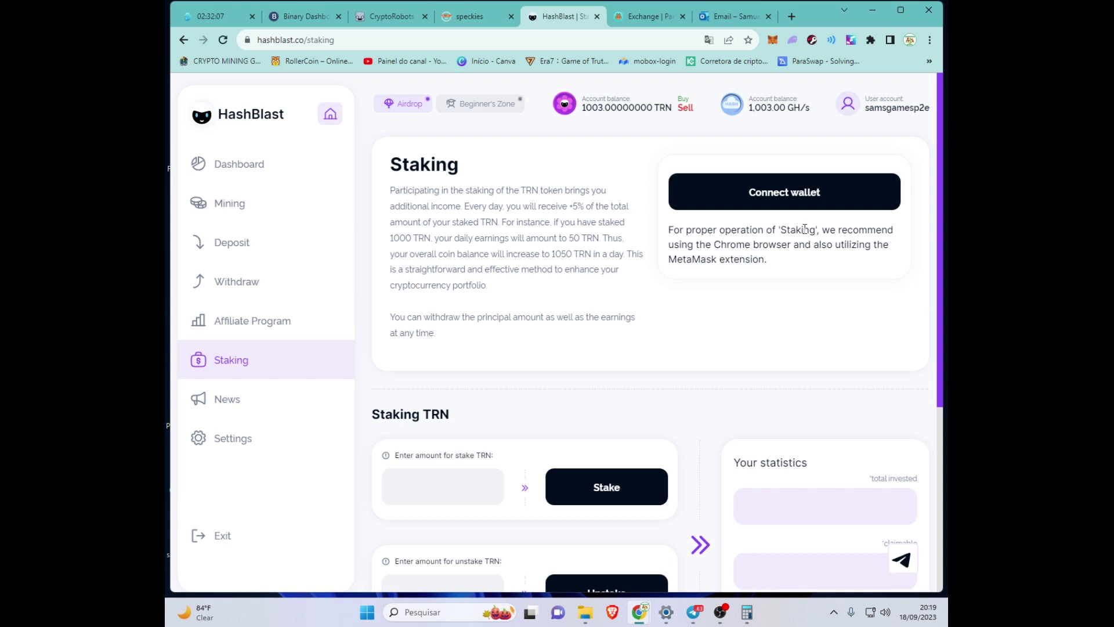
left_click(771, 193)
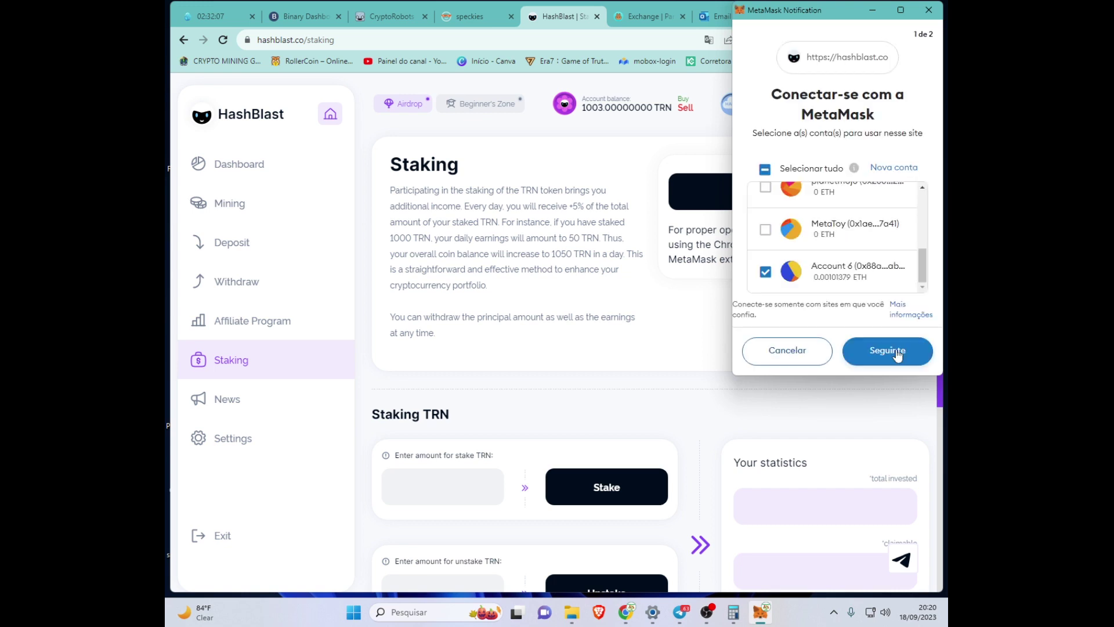
left_click(897, 355)
left_click(897, 353)
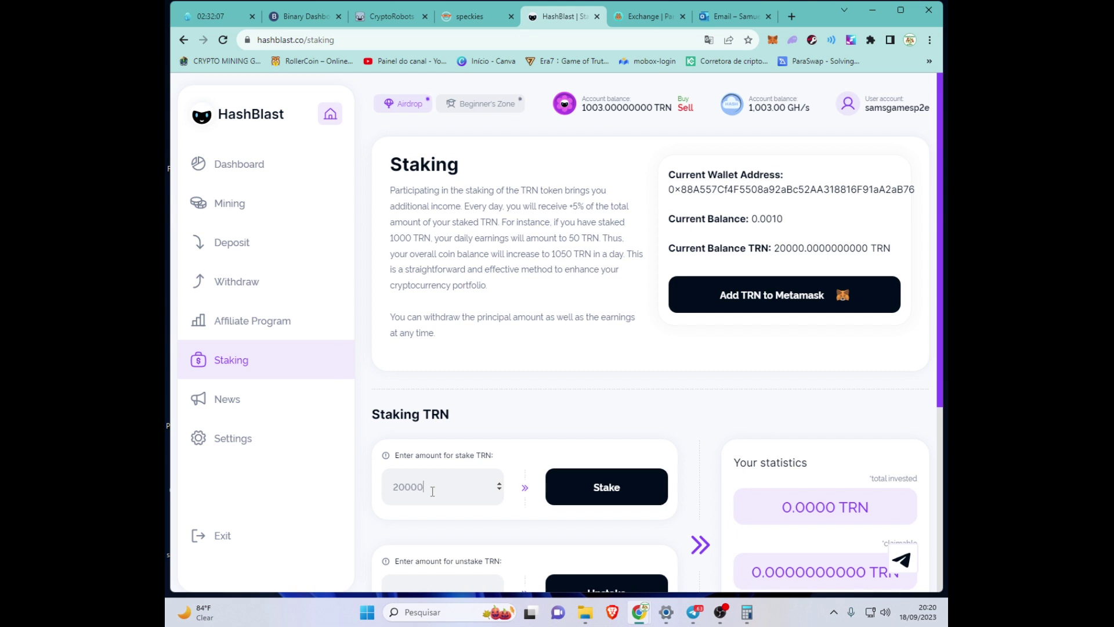
Stake 20000 TRN, approving a maximum spending cap of 20000 TRN and confirming the stake transaction in MetaMask
scroll(661, 374, "down", 1)
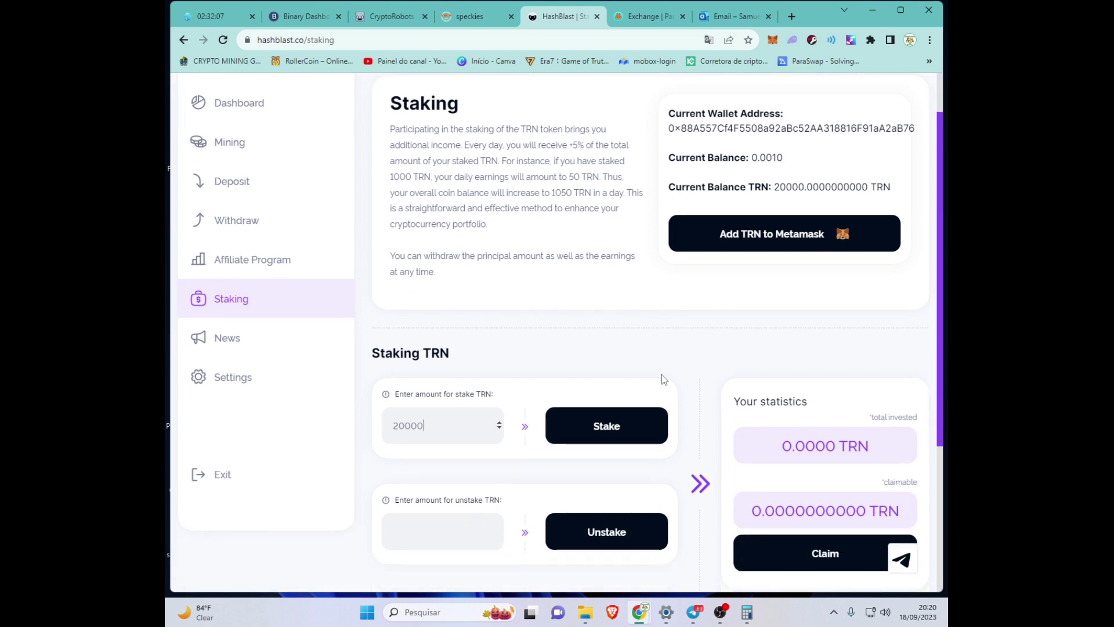
left_click(615, 422)
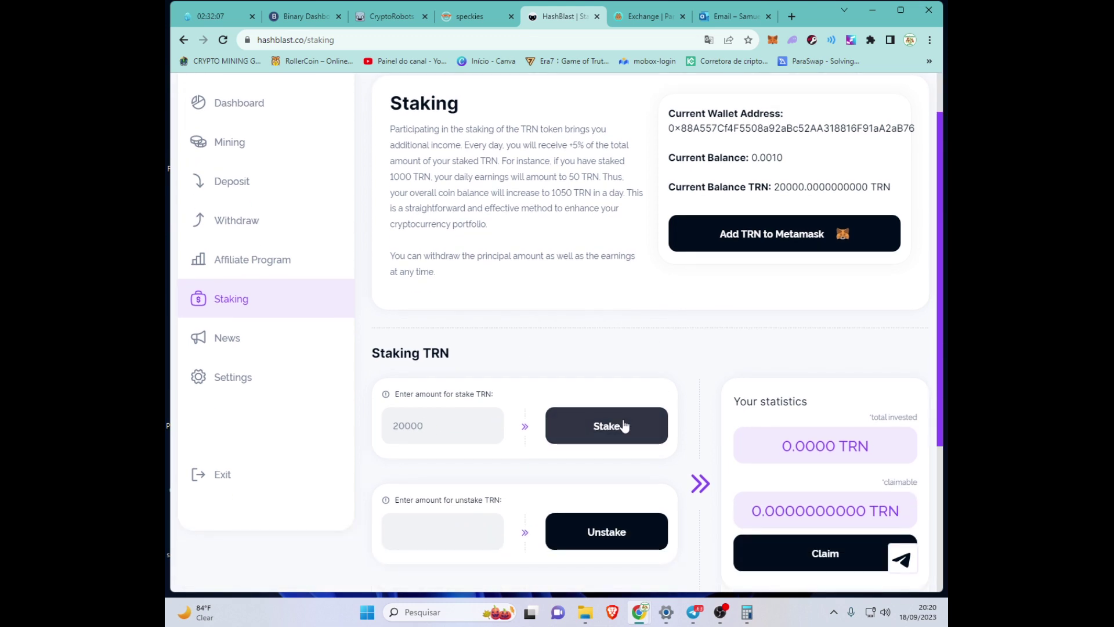
left_click(889, 249)
scroll(896, 302, "down", 1)
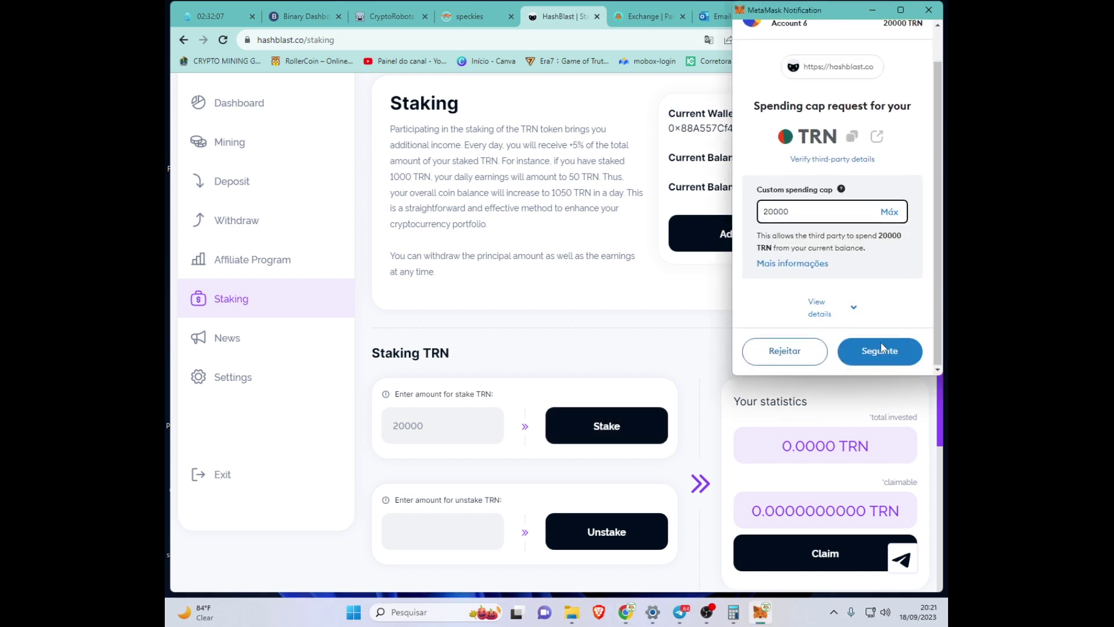
left_click(880, 351)
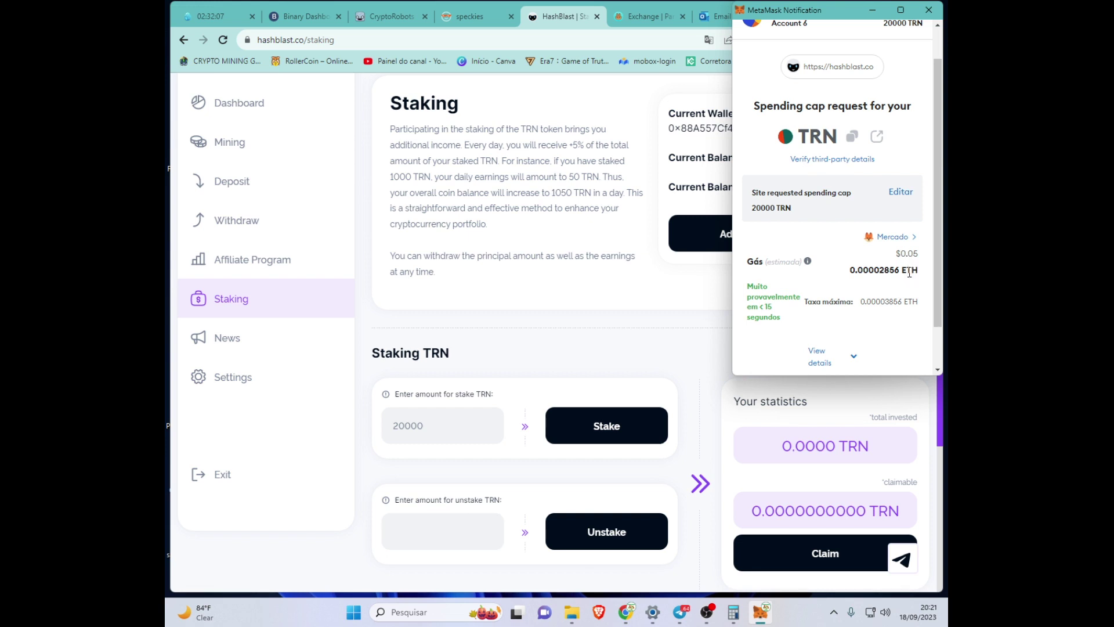
scroll(902, 266, "down", 2)
left_click(898, 349)
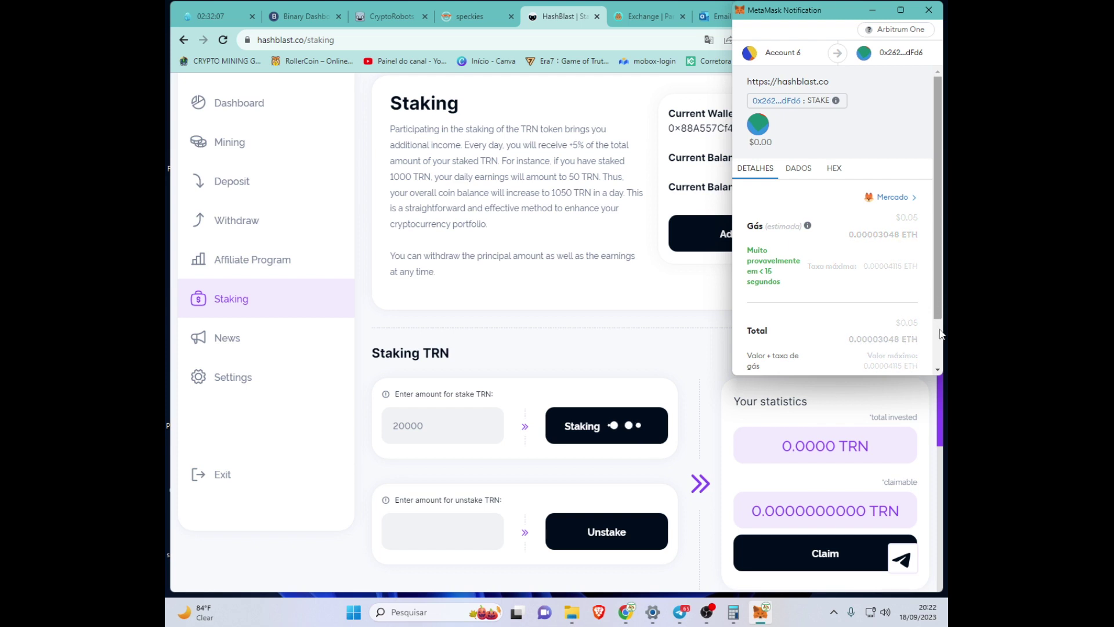
scroll(940, 343, "down", 2)
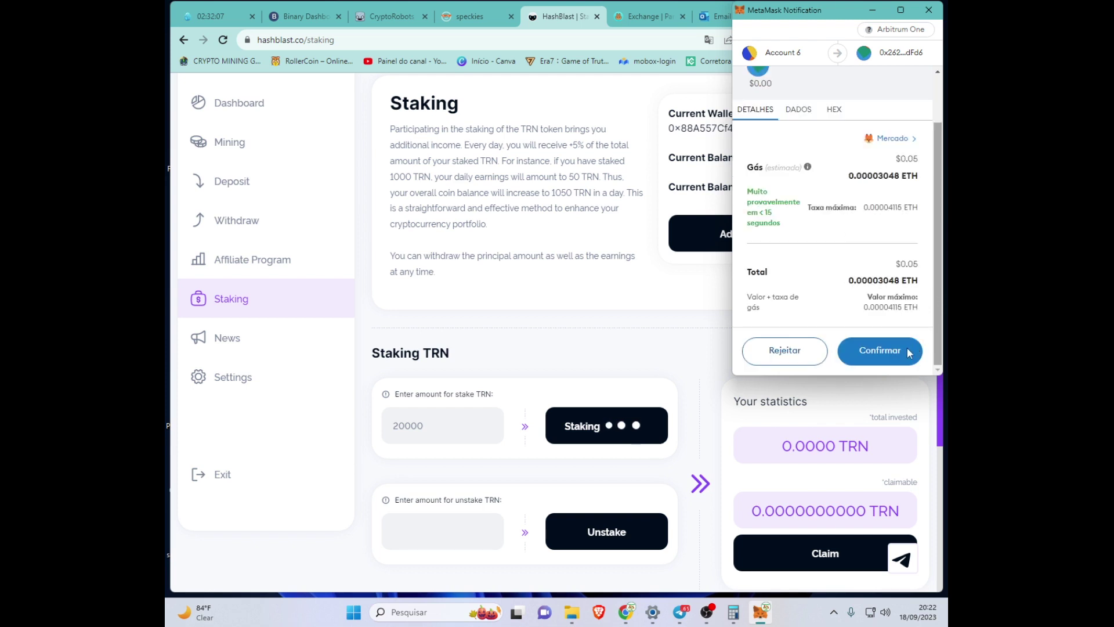
left_click(884, 359)
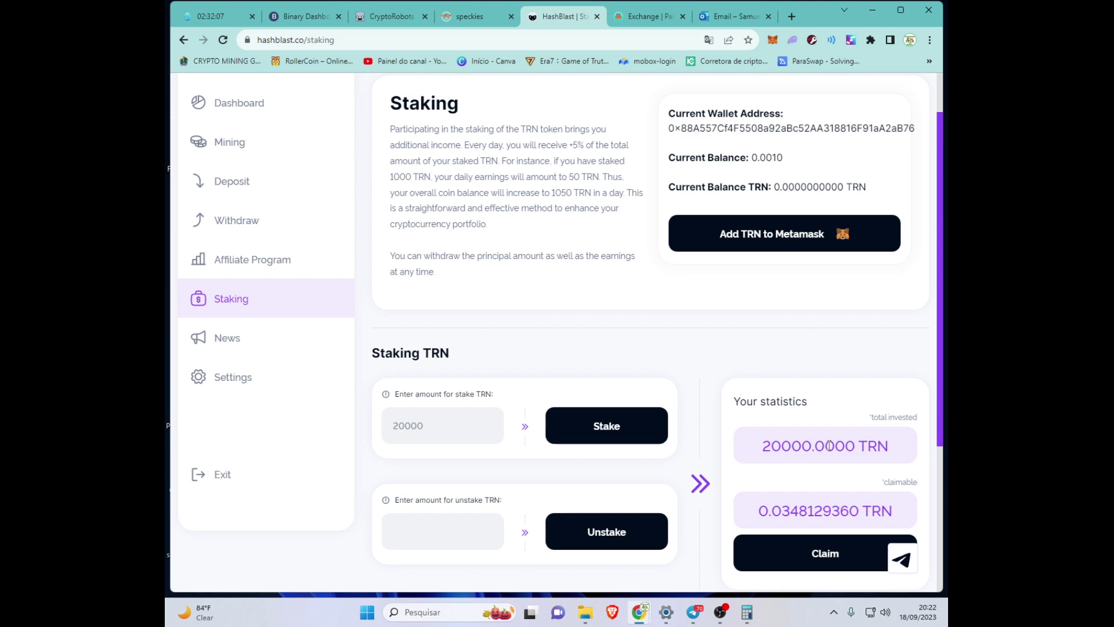
Examine the staking terms, wallet balances, and the invested and claimable TRN statistics, including after a page reload
scroll(828, 445, "down", 1)
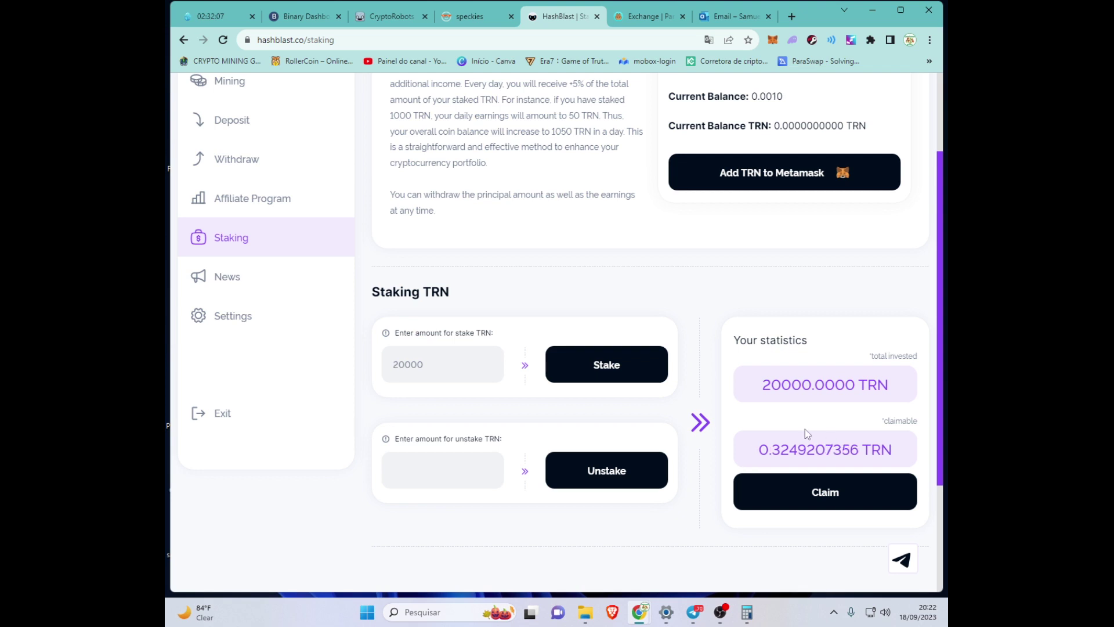
left_click(847, 499)
scroll(518, 197, "up", 2)
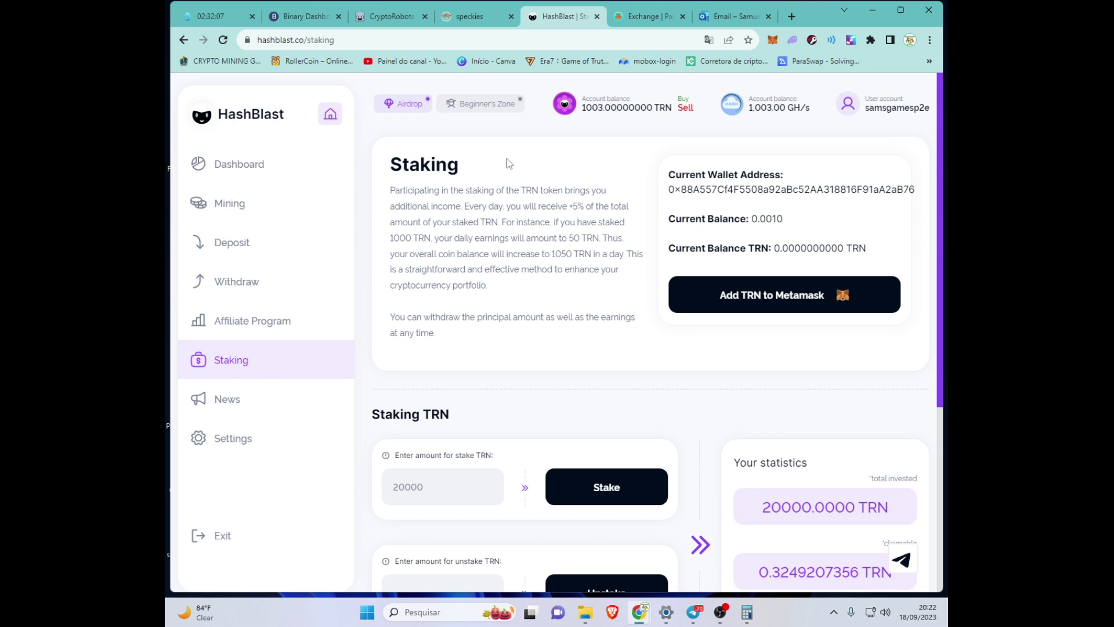
scroll(508, 163, "down", 2)
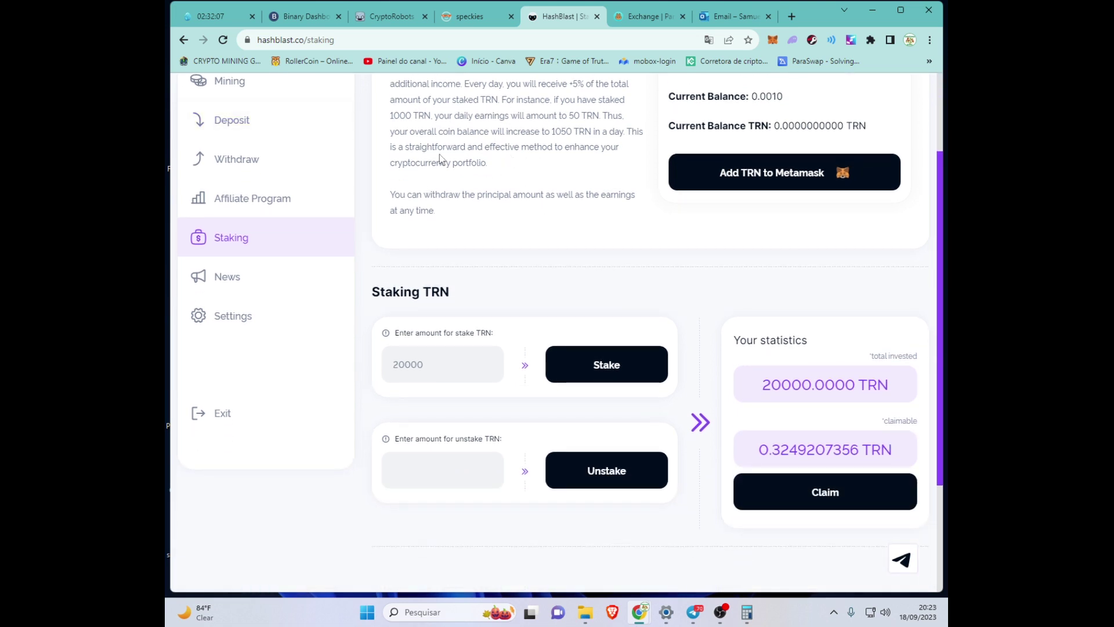
scroll(445, 157, "up", 1)
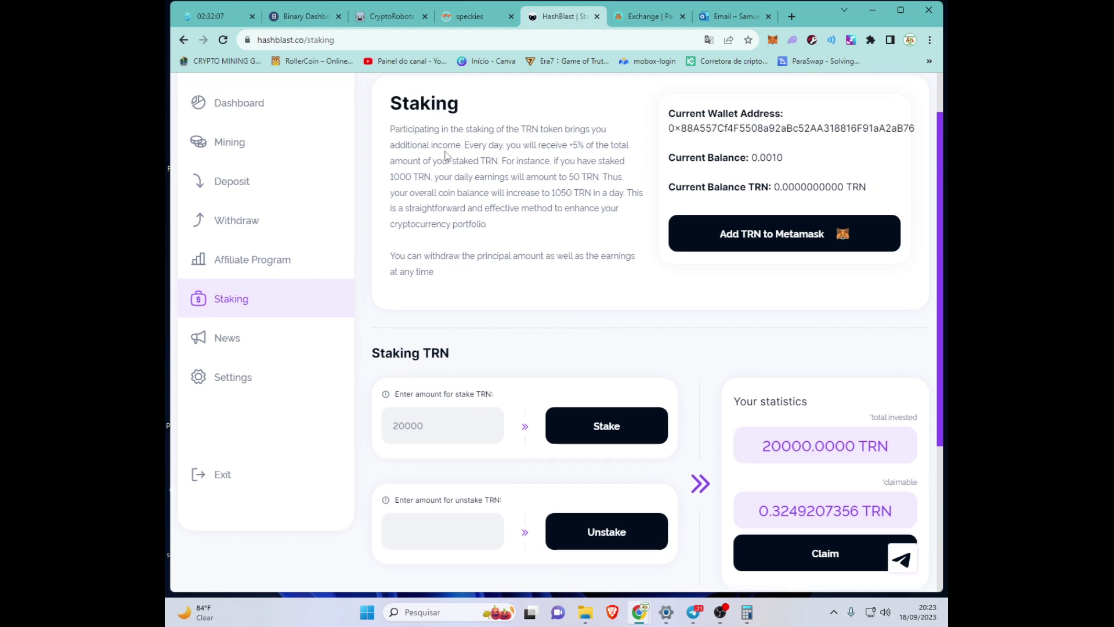
scroll(446, 155, "up", 1)
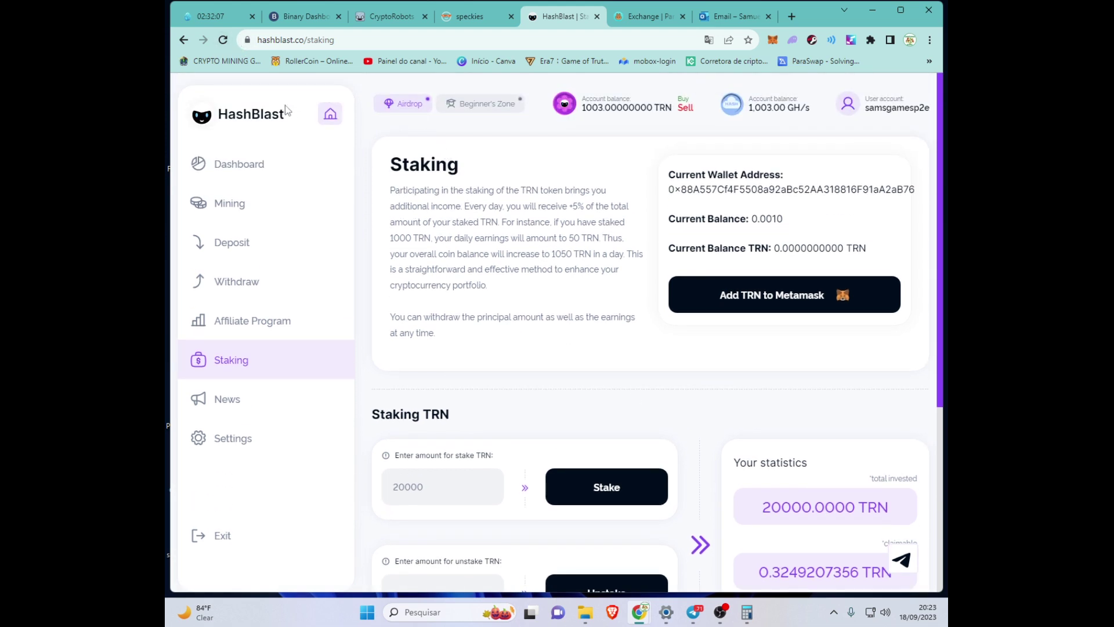
scroll(795, 347, "down", 2)
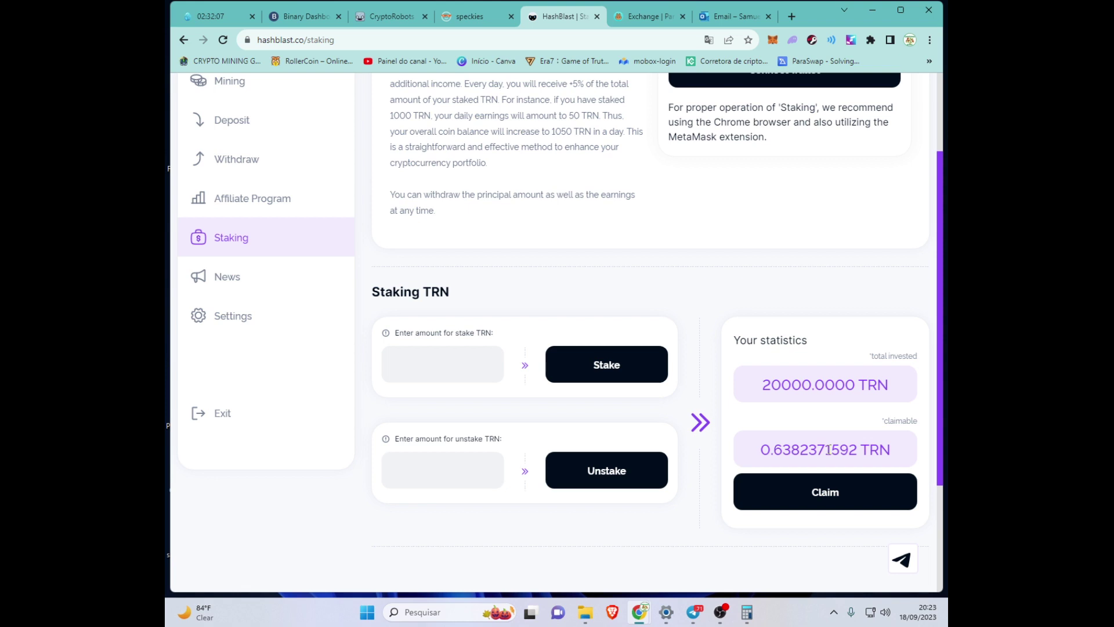
scroll(829, 448, "up", 1)
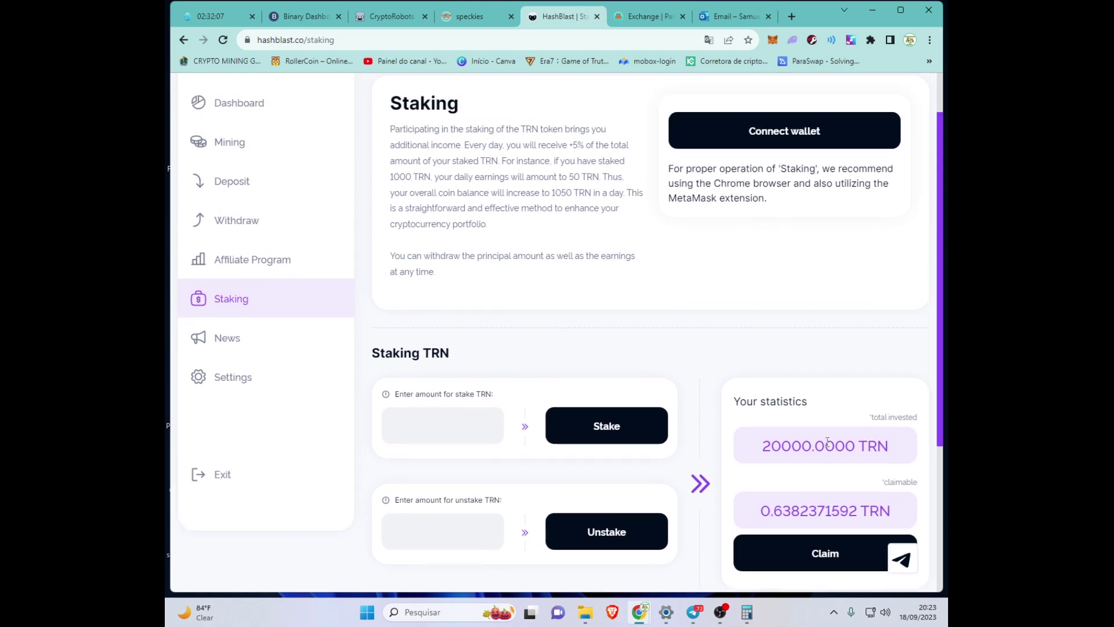
scroll(827, 440, "up", 1)
scroll(827, 441, "down", 2)
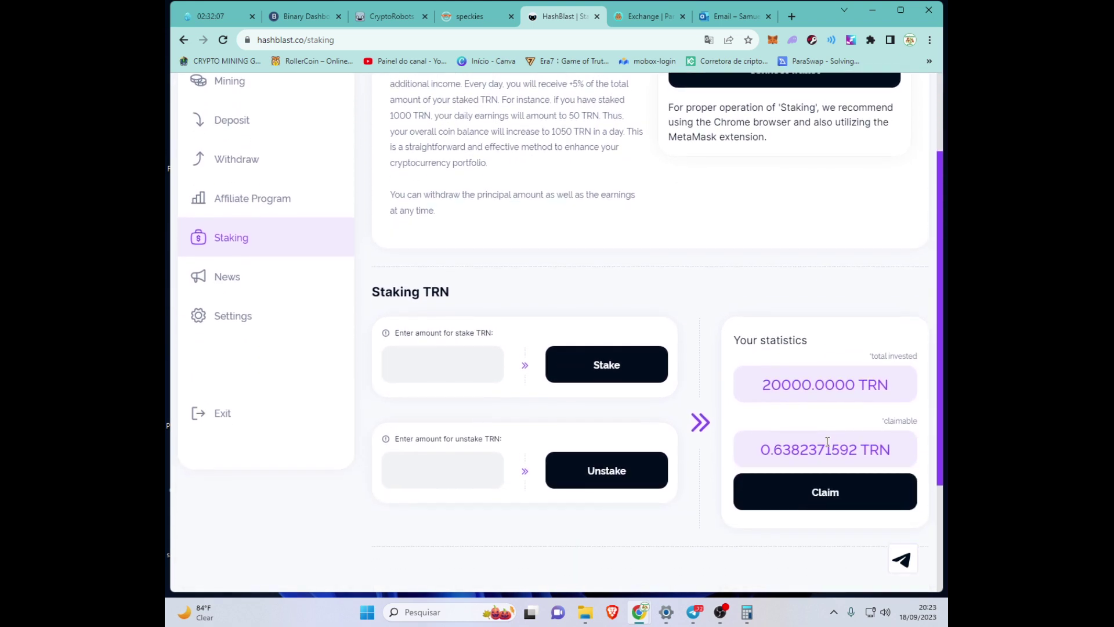
scroll(828, 441, "down", 1)
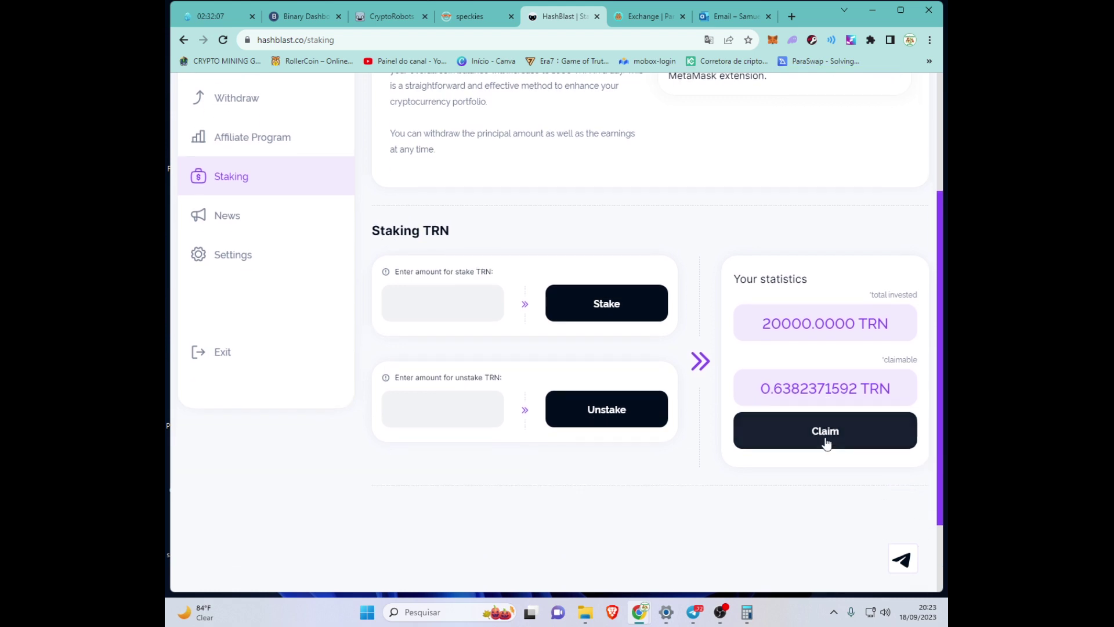
scroll(806, 364, "up", 1)
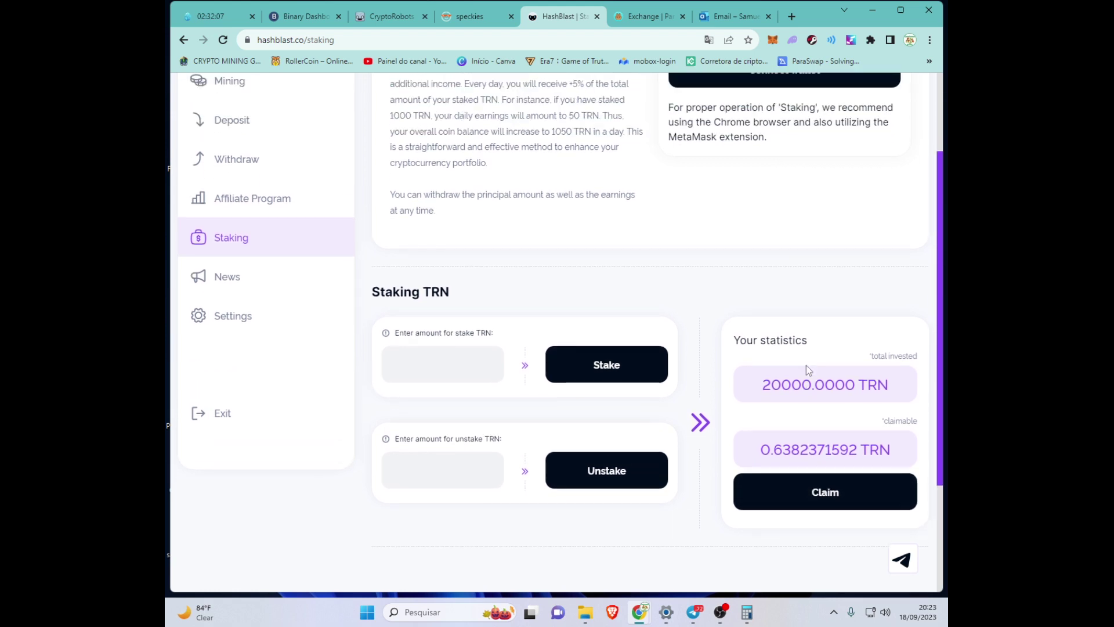
scroll(806, 366, "up", 1)
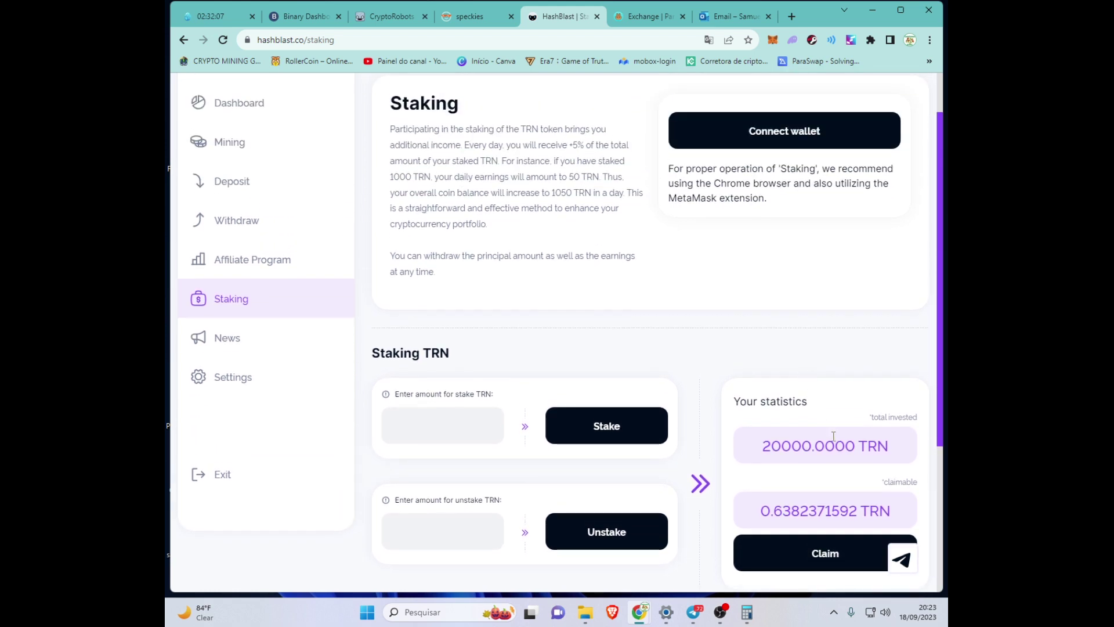
scroll(833, 436, "down", 1)
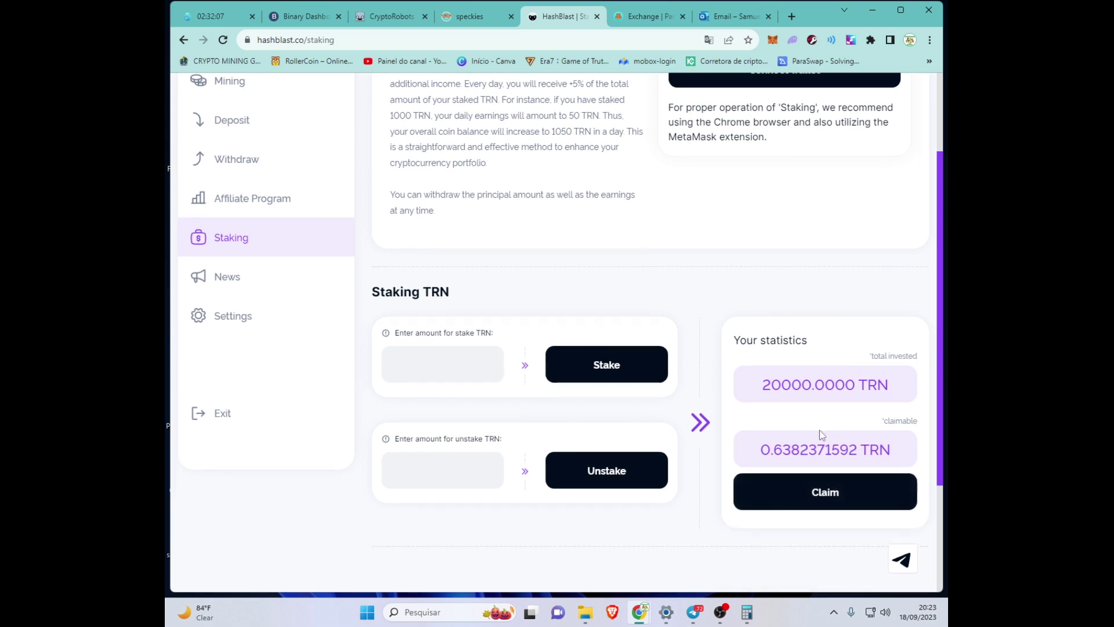
scroll(786, 359, "up", 2)
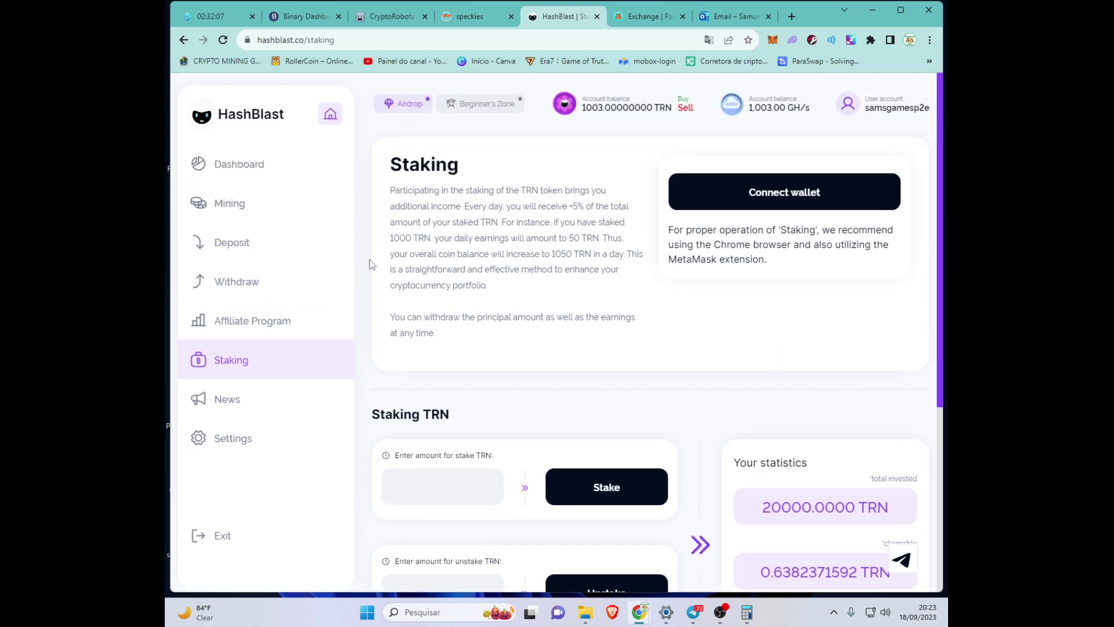
Open the Withdraw page and examine the currencies offered for withdrawal, including the Trine (TRN) option
left_click(239, 296)
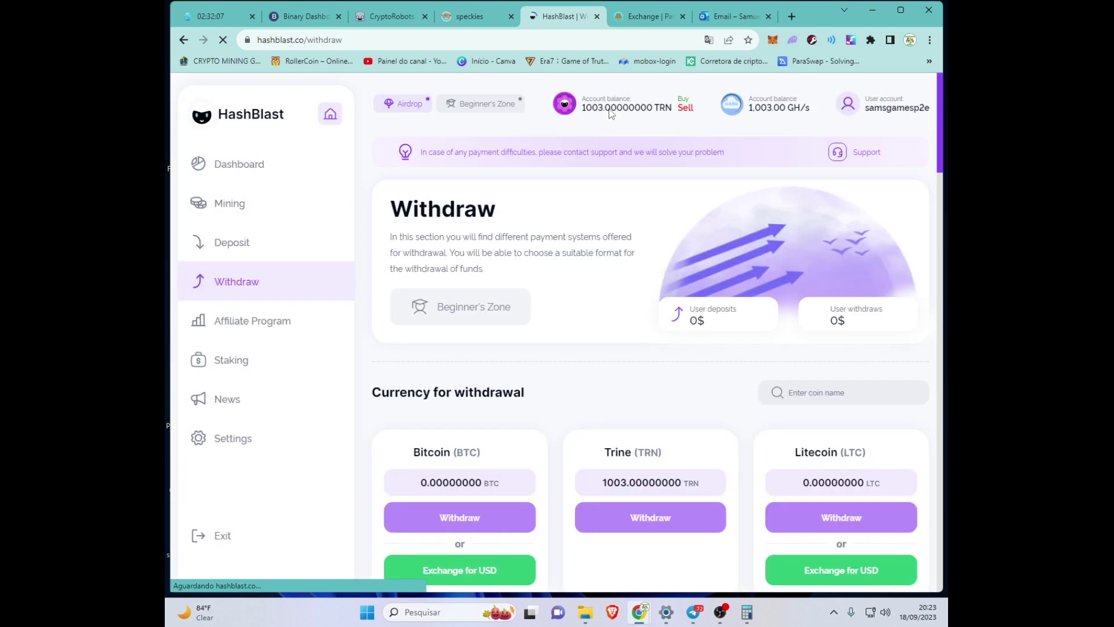
scroll(682, 416, "down", 3)
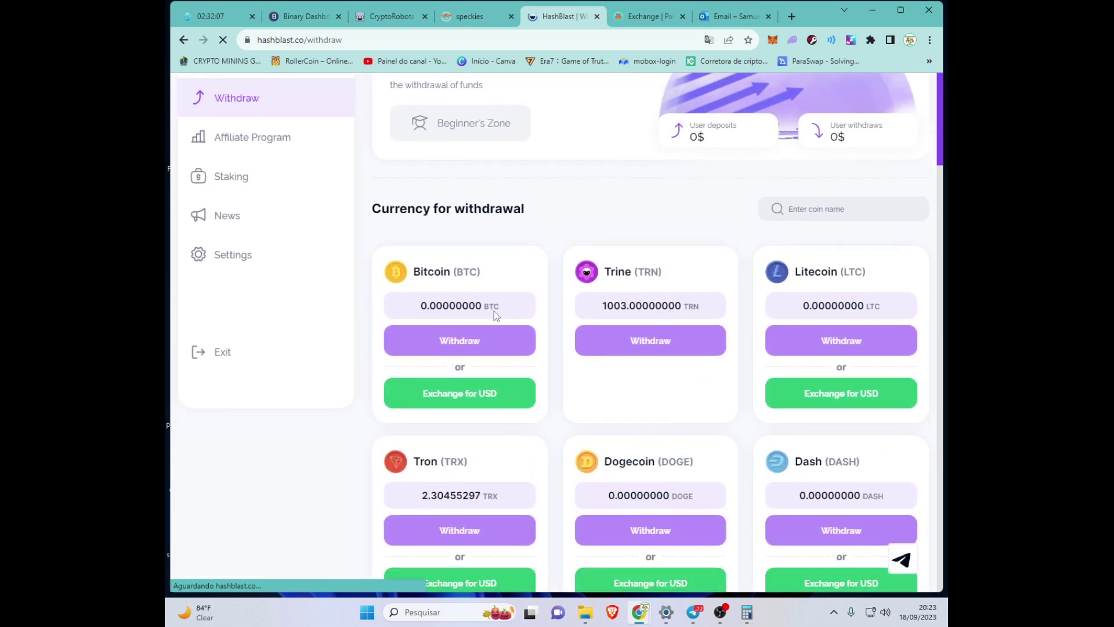
scroll(716, 489, "down", 5)
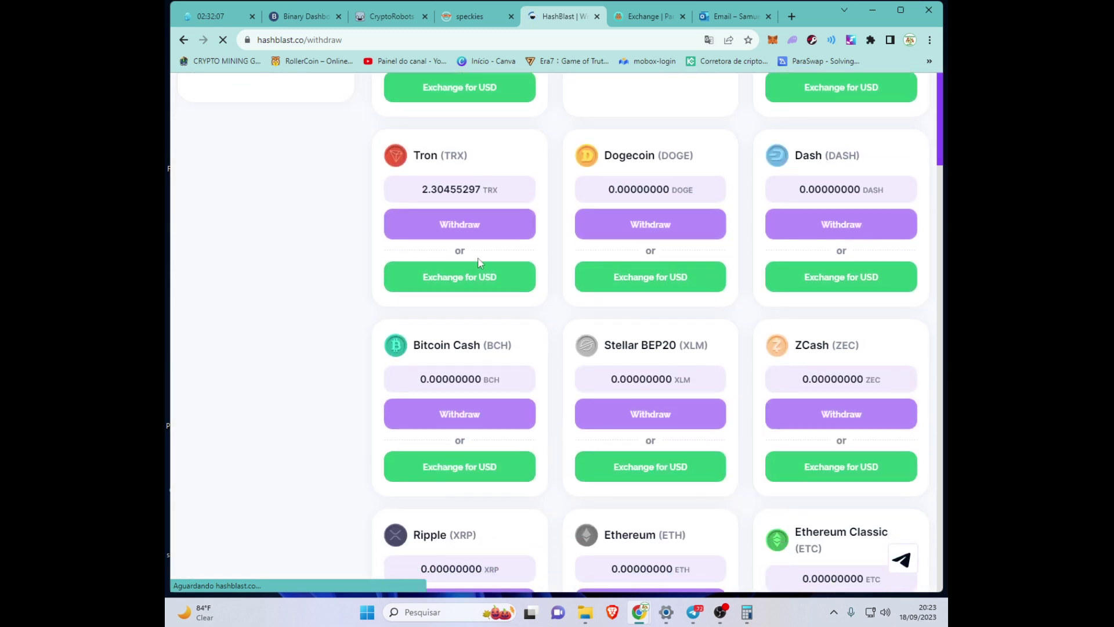
scroll(598, 336, "down", 4)
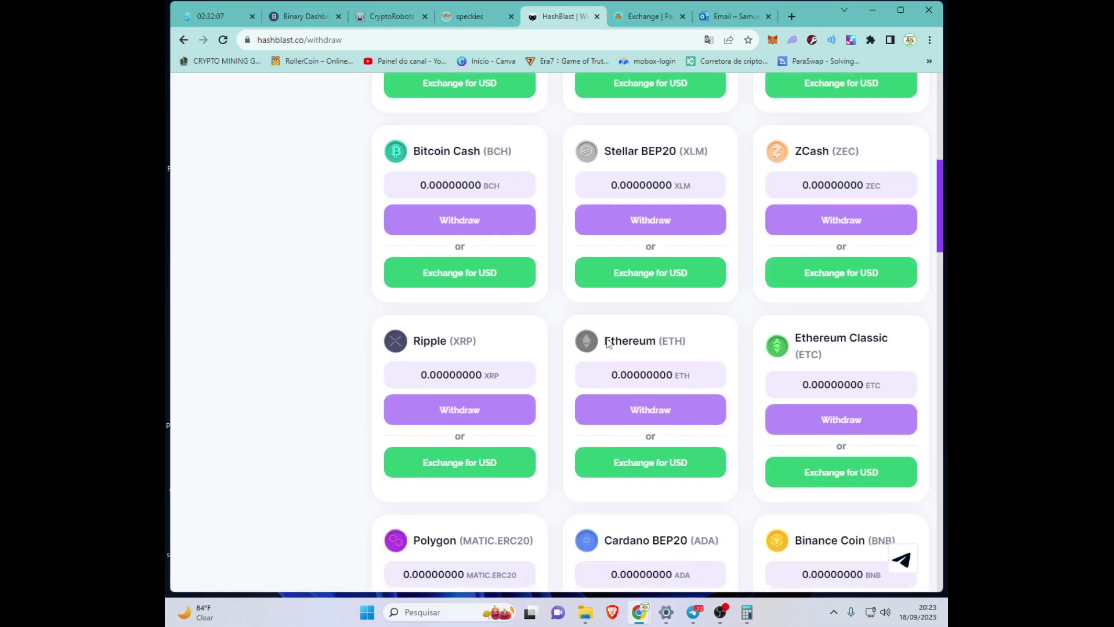
scroll(638, 278, "up", 7)
scroll(585, 246, "up", 1)
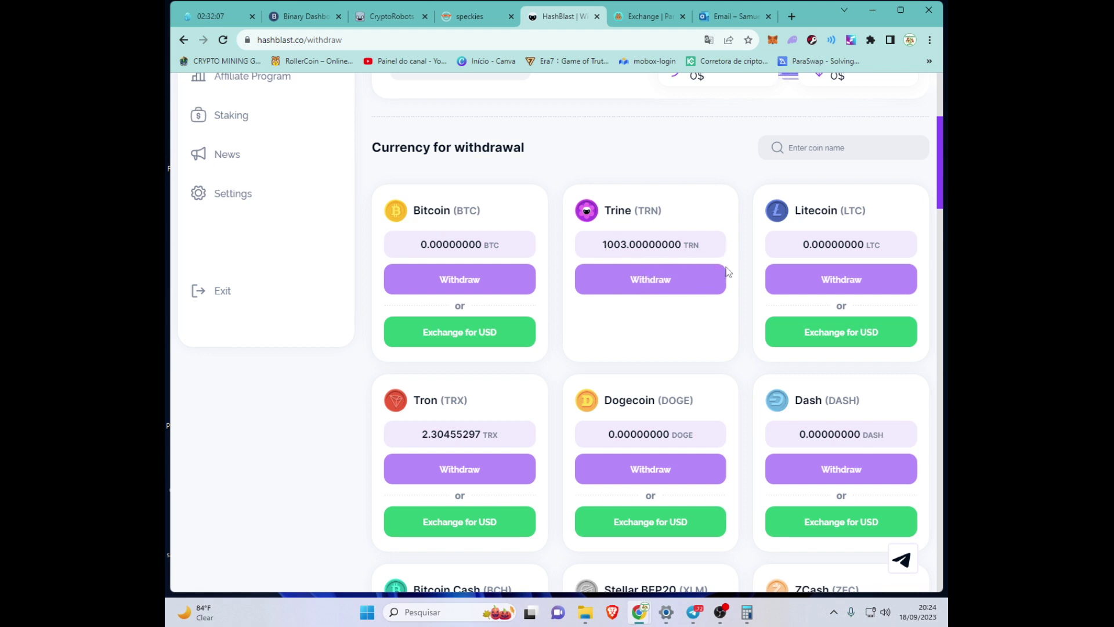
scroll(690, 283, "up", 2)
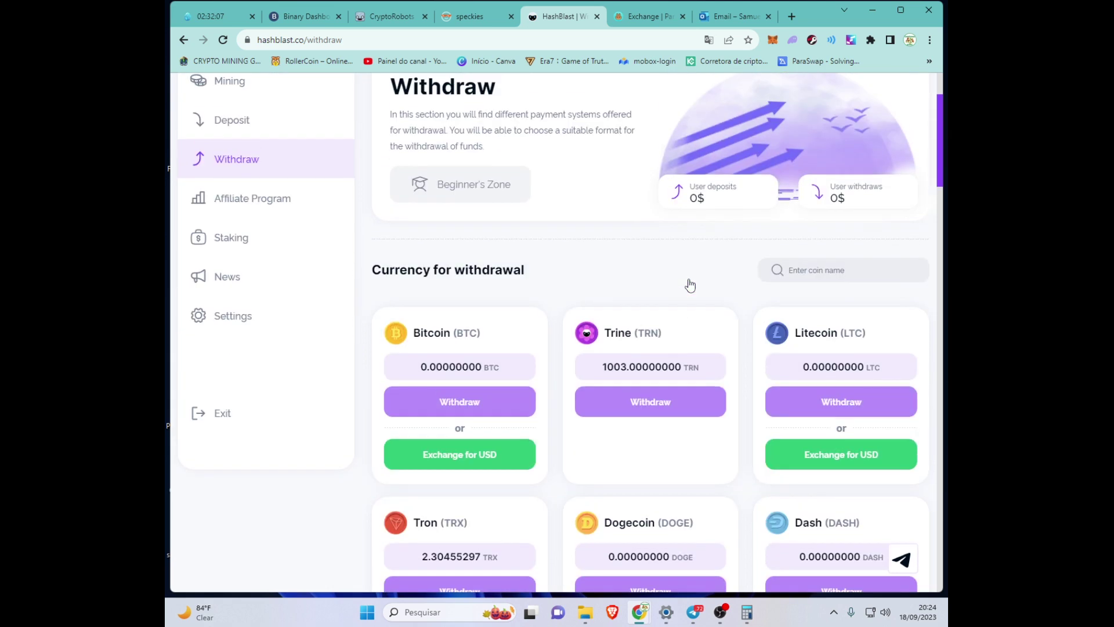
scroll(692, 284, "up", 1)
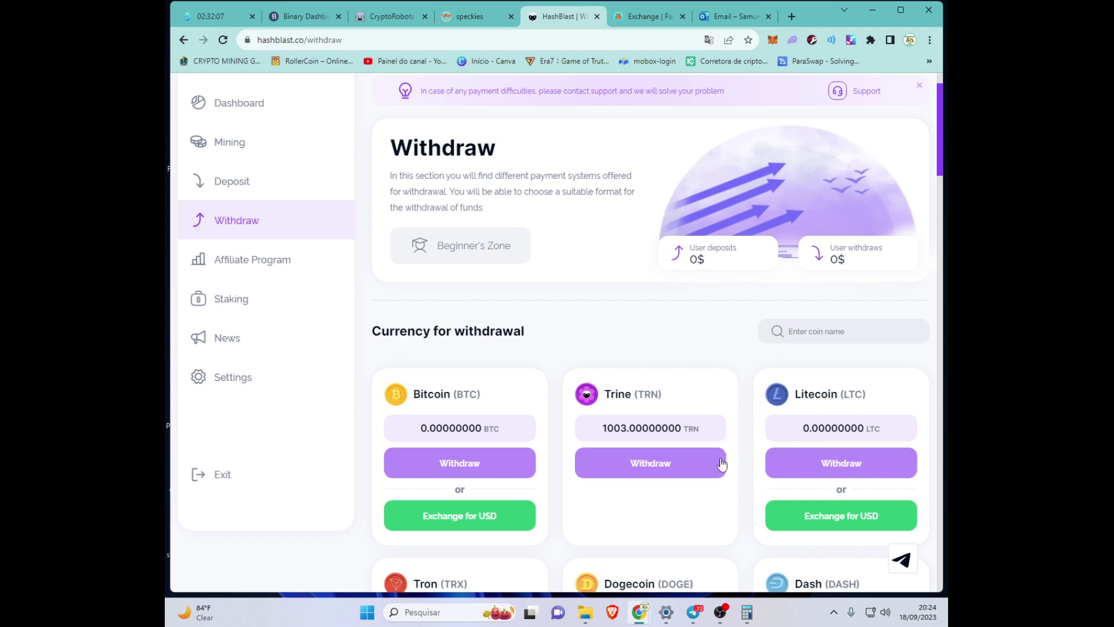
scroll(719, 464, "down", 2)
scroll(713, 472, "up", 3)
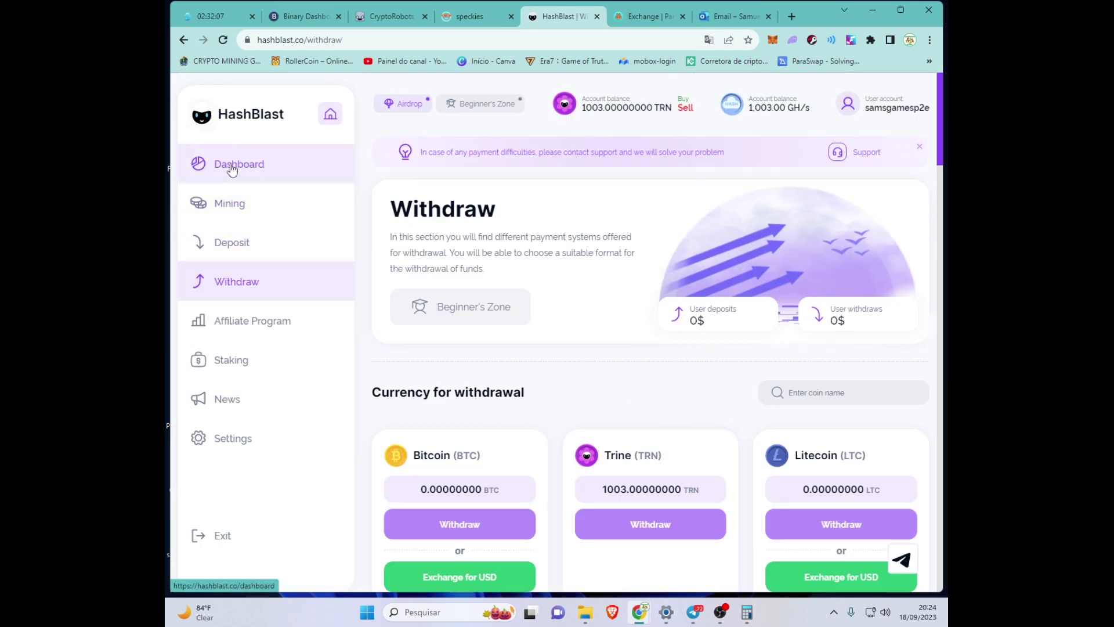
Return to the Staking page and check the updated invested and claimable TRN amounts
left_click(235, 364)
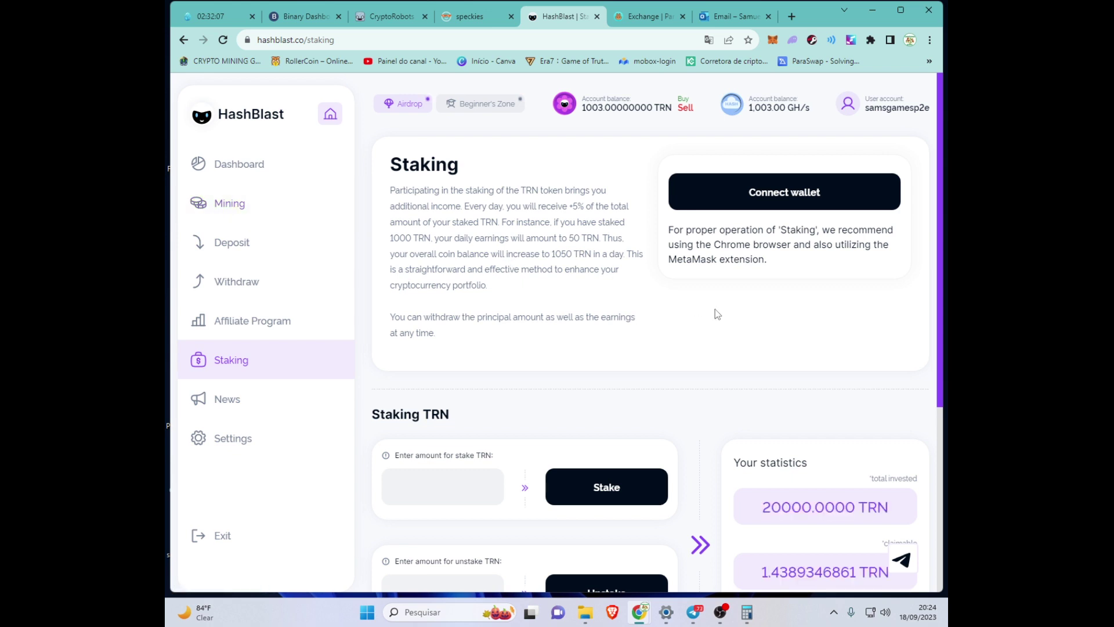
scroll(717, 313, "down", 3)
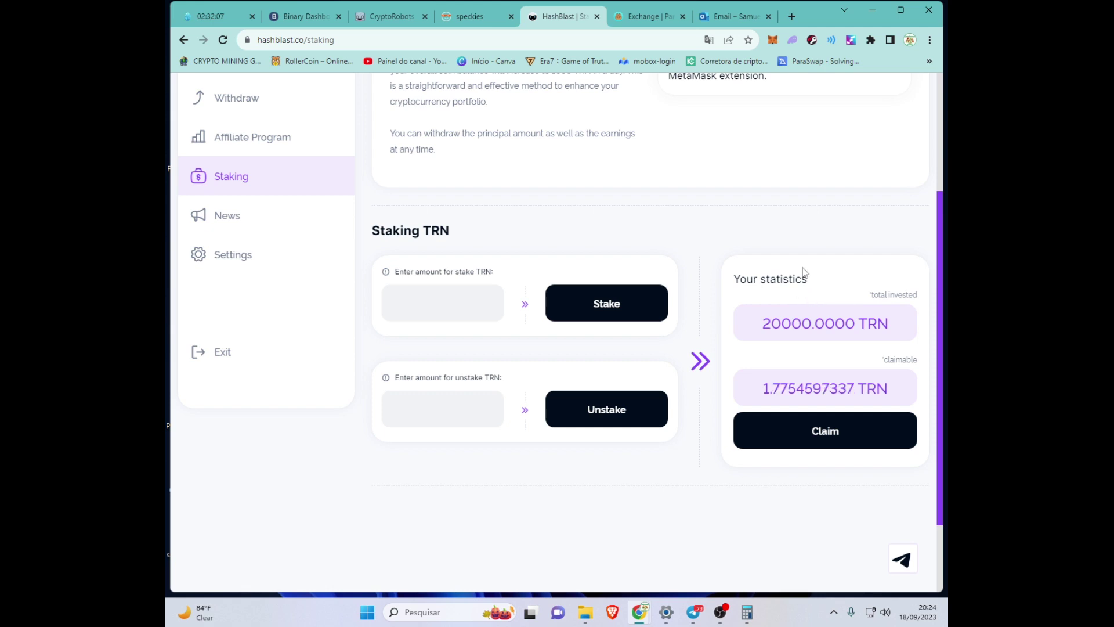
Review the staking terms, then open the Dashboard and examine the account balances, history and income statistics
scroll(821, 319, "down", 1)
scroll(820, 320, "up", 4)
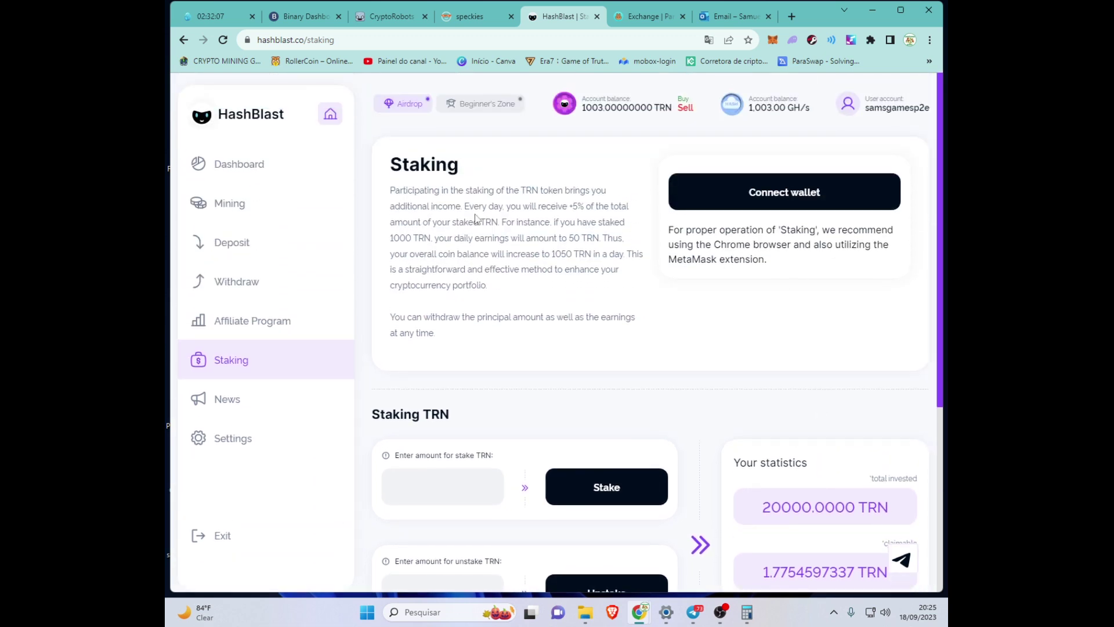
left_click(240, 169)
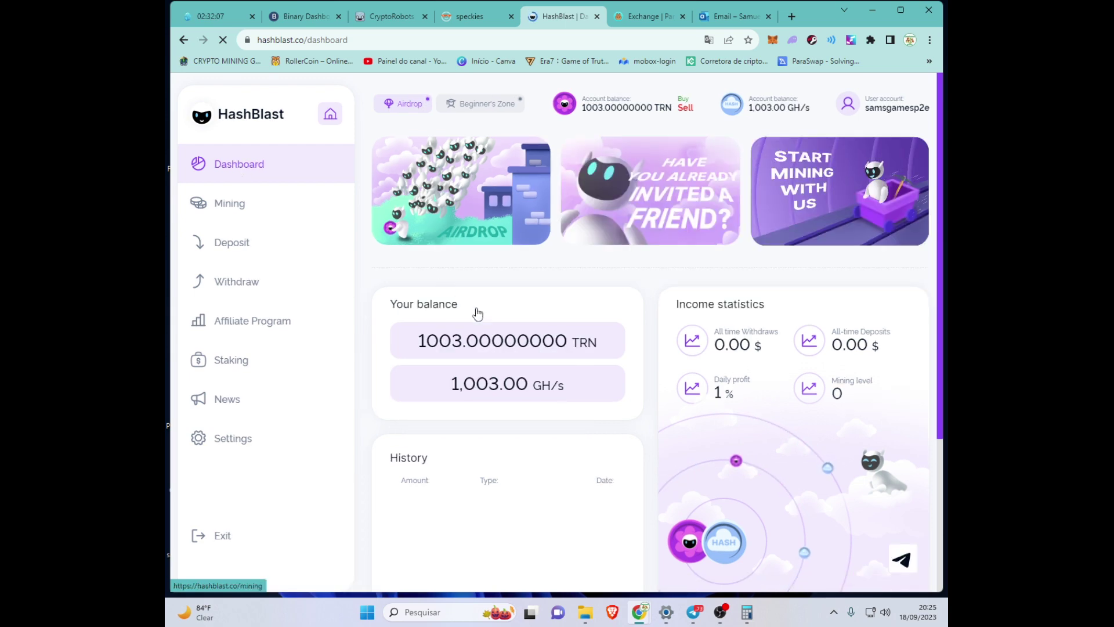
scroll(643, 286, "down", 4)
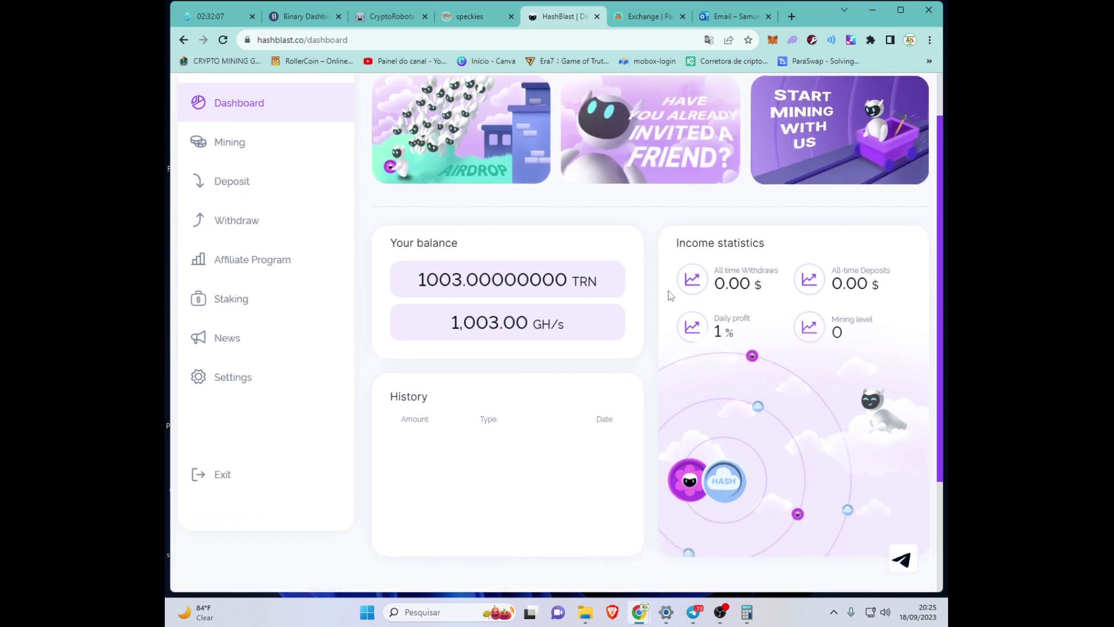
scroll(671, 296, "up", 3)
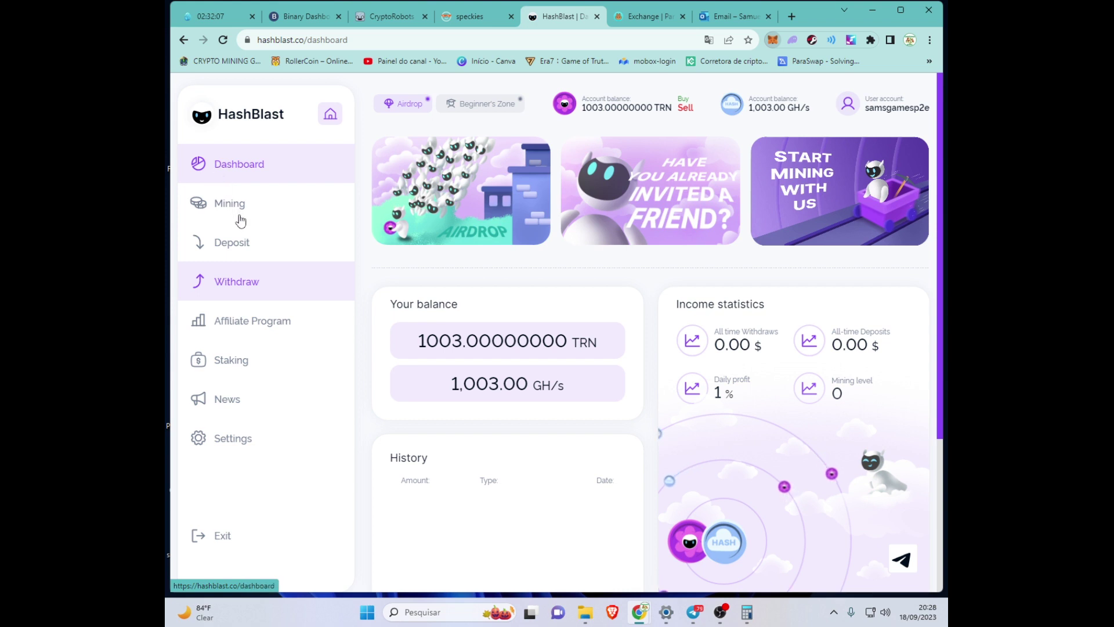
Open the Staking page and view the token holdings of Account 6 in MetaMask
left_click(248, 364)
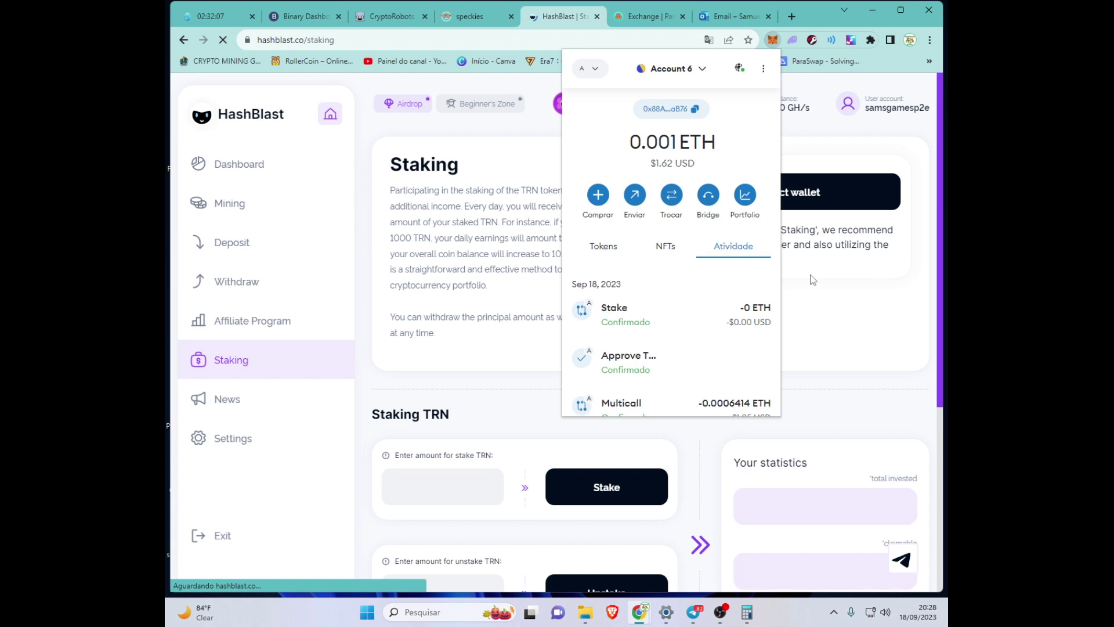
left_click(609, 254)
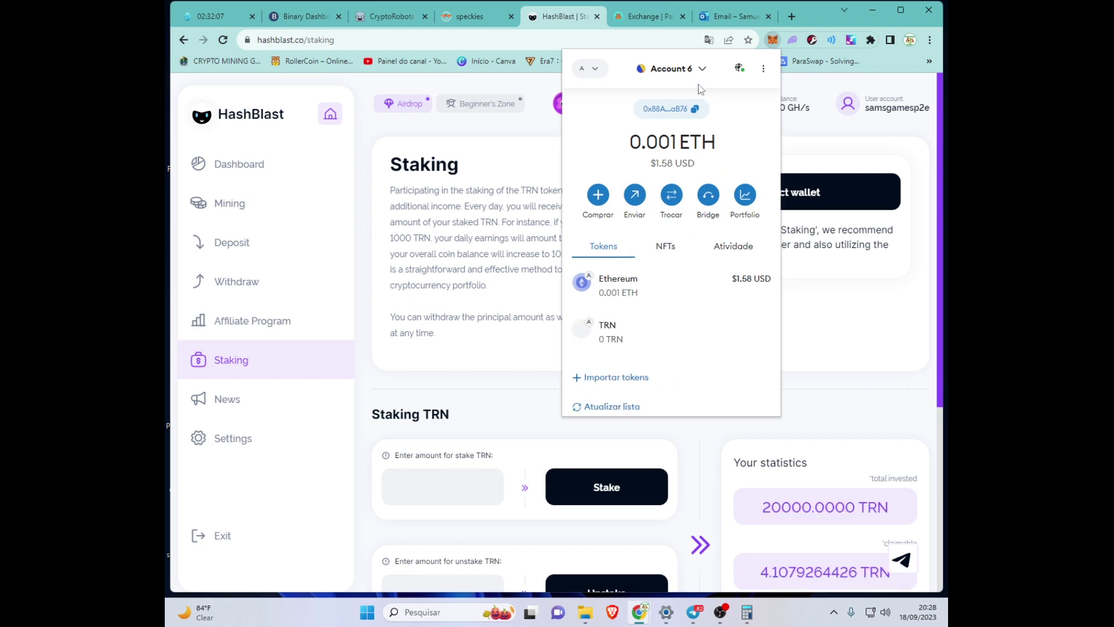
Open MetaMask's add-network page from its network selector, examine the popular custom networks and manual option, and close the page
left_click(595, 71)
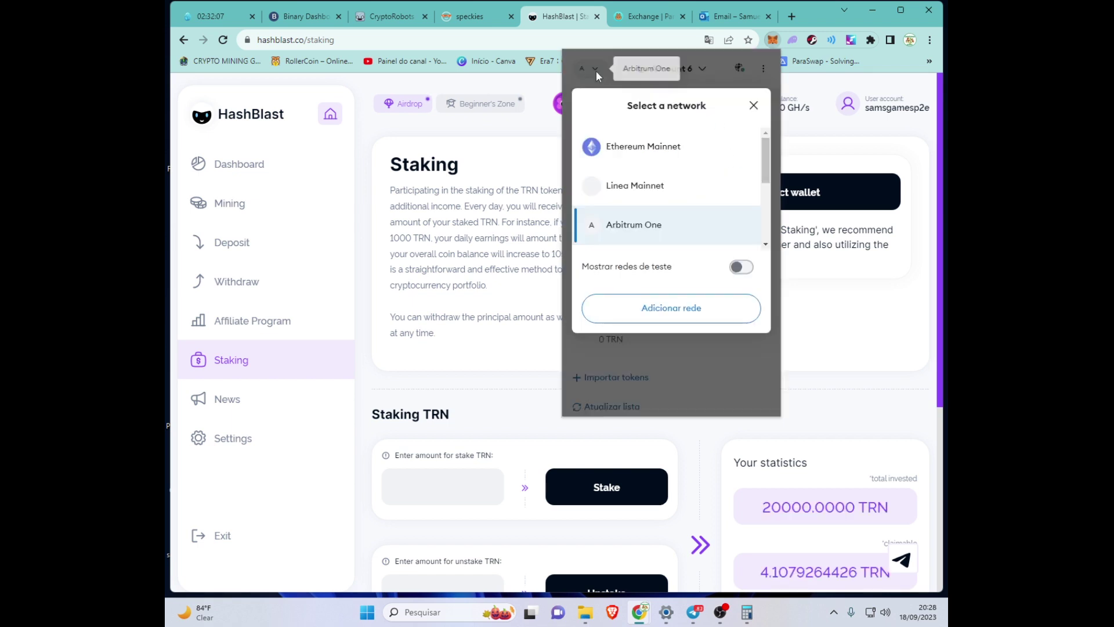
left_click(682, 310)
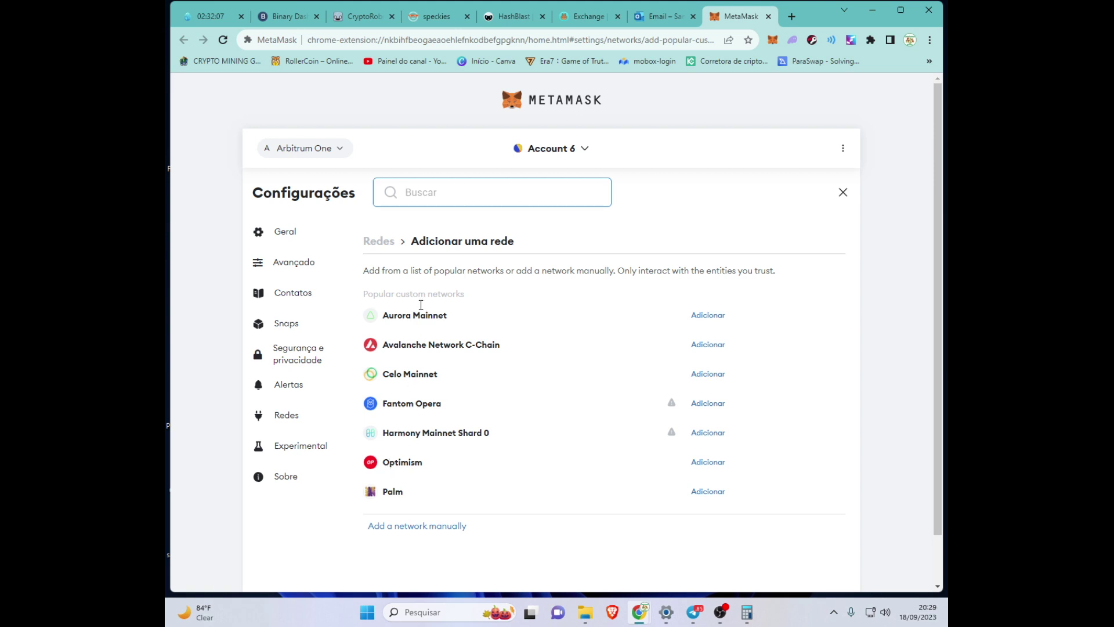
scroll(458, 395, "down", 1)
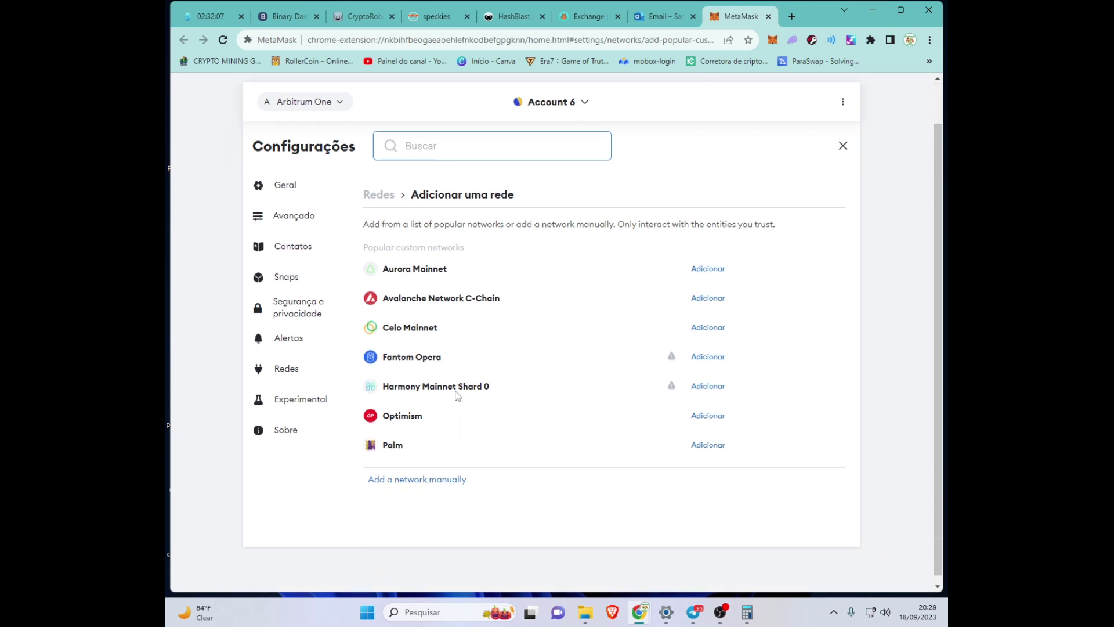
scroll(456, 374, "up", 1)
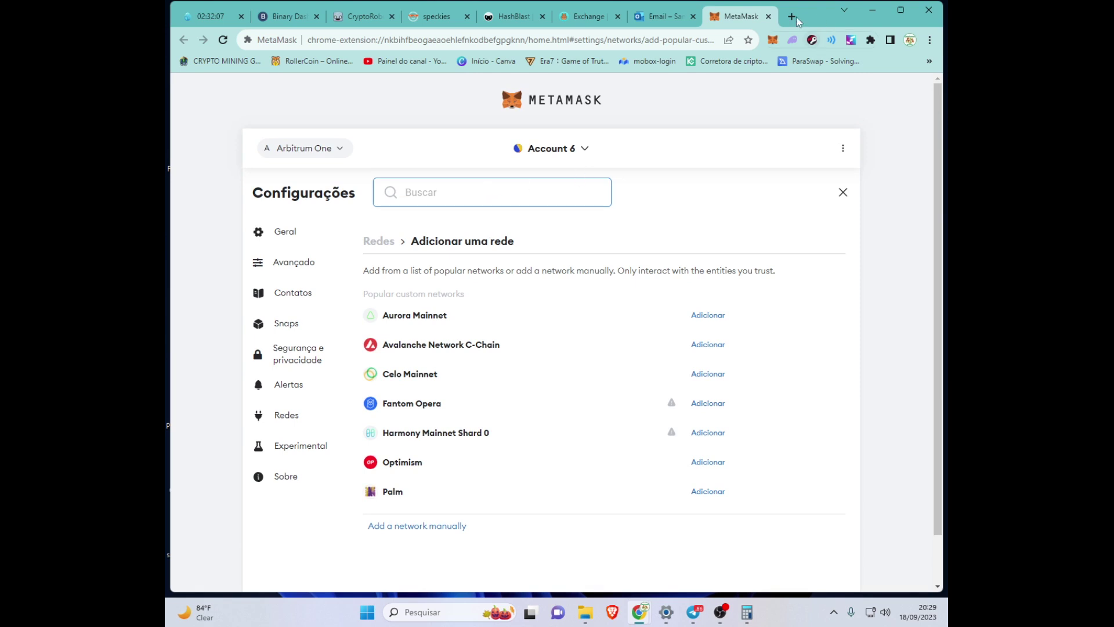
left_click(768, 18)
Return to HashBlast's Staking page and check the staking terms and the invested and claimable TRN statistics
left_click(556, 15)
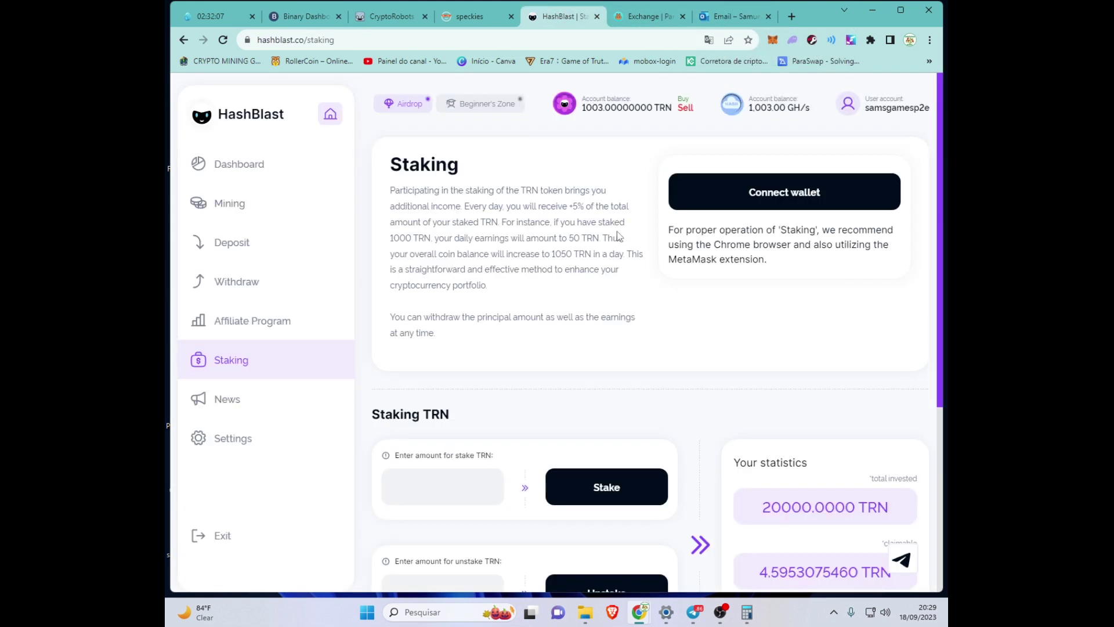
scroll(768, 440, "down", 2)
scroll(756, 348, "up", 2)
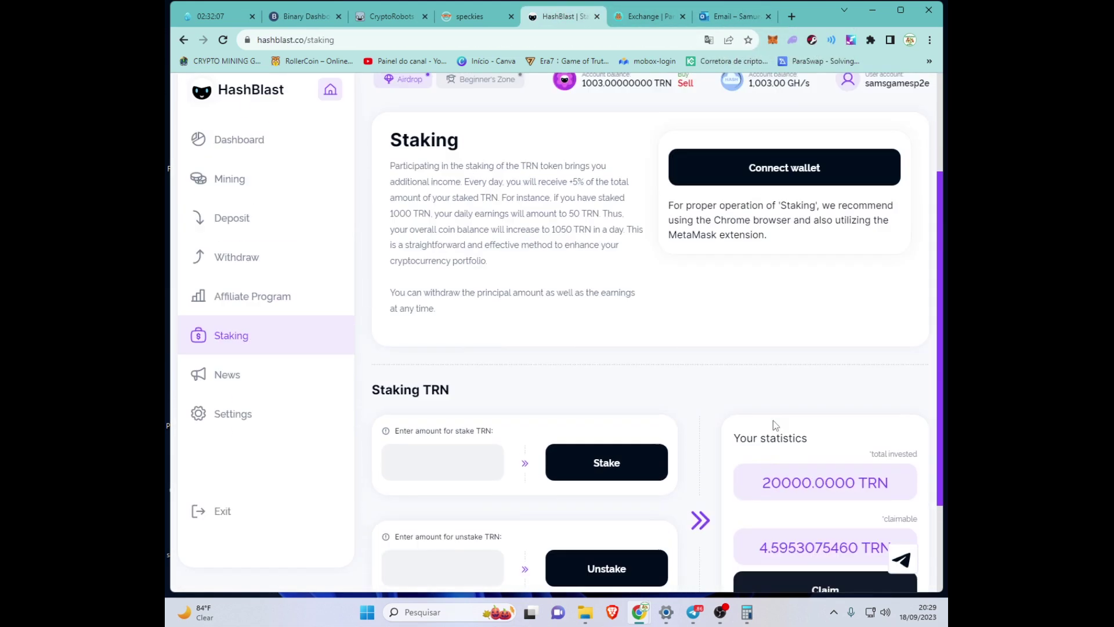